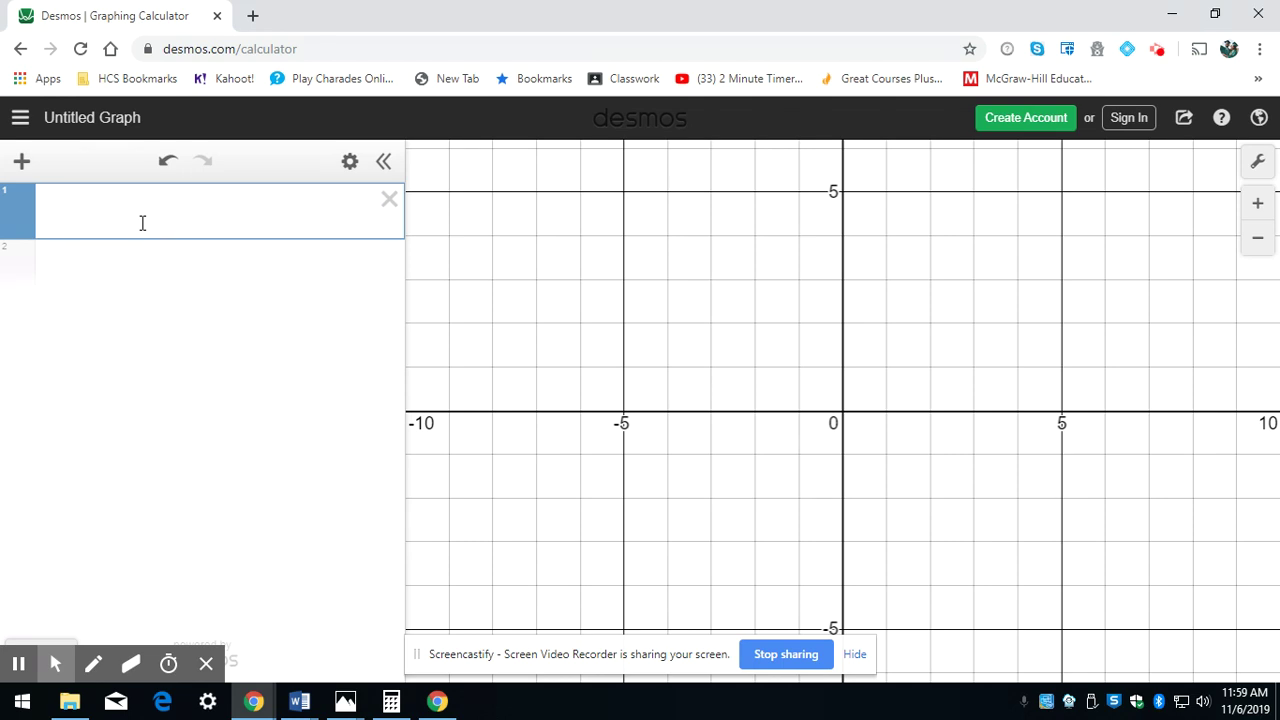
Step: Enter x^2 in the first line to plot the basic parabola with its vertex at the origin
{"action": "type", "text": "x^2"}
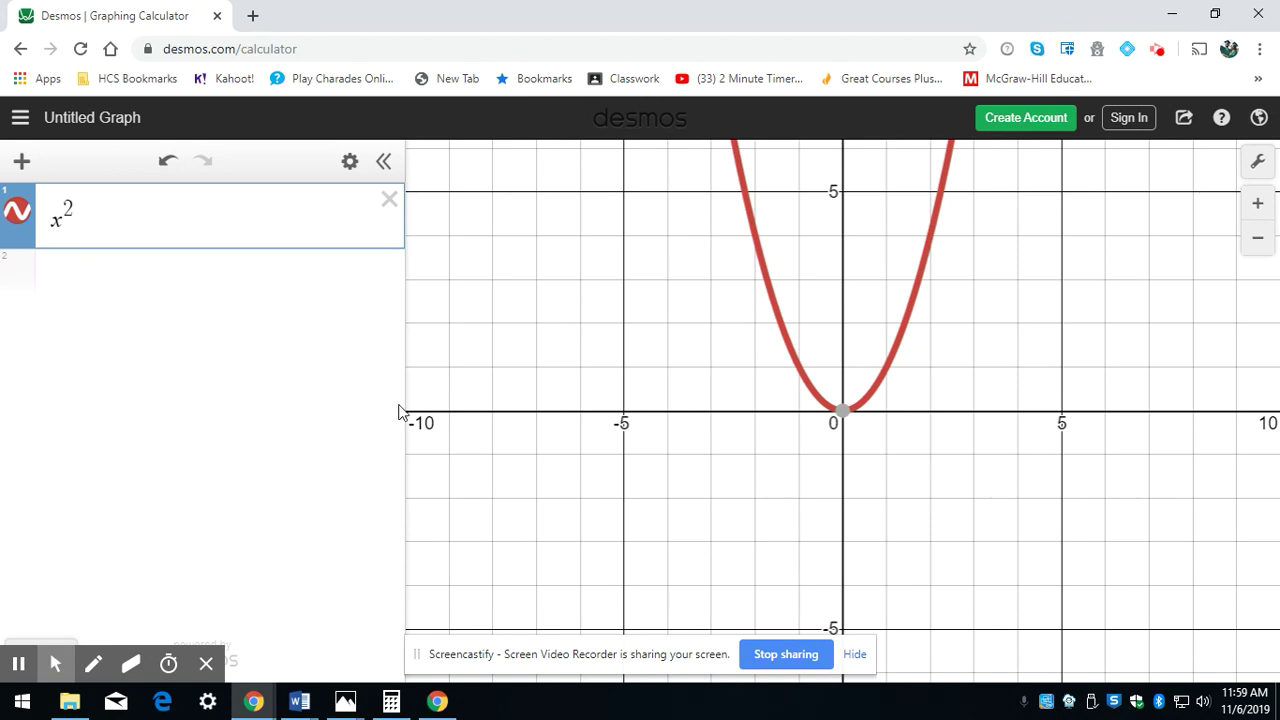
{"action": "left_click", "coordinate": [855, 655]}
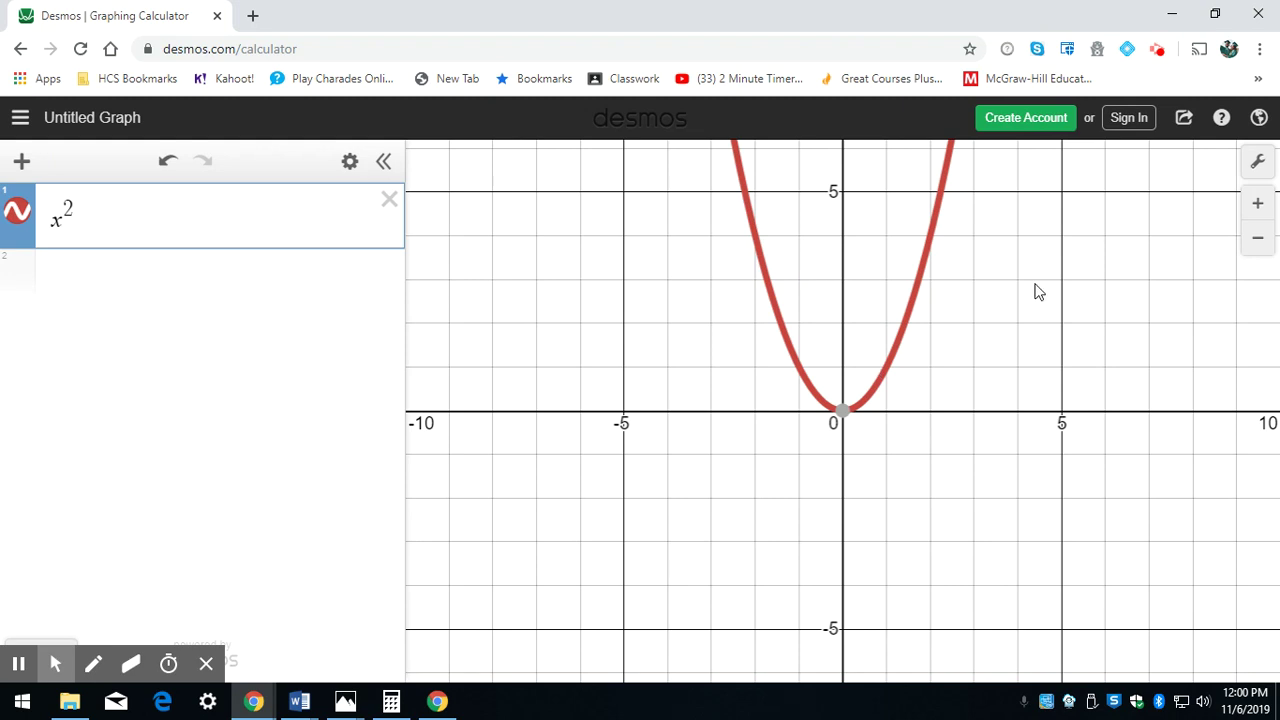
Step: Enter (x-2)^2 in line 2 and (x+2)^2 in line 3
{"action": "left_click", "coordinate": [171, 278]}
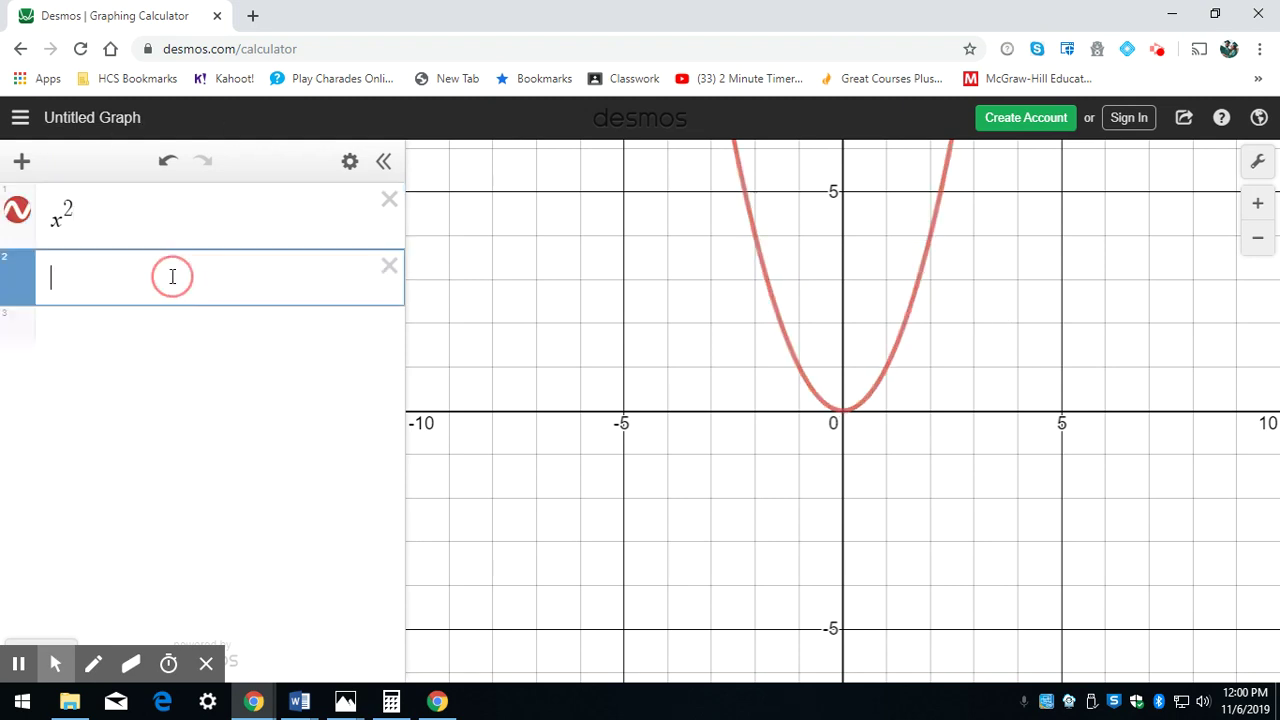
{"action": "type", "text": "(x"}
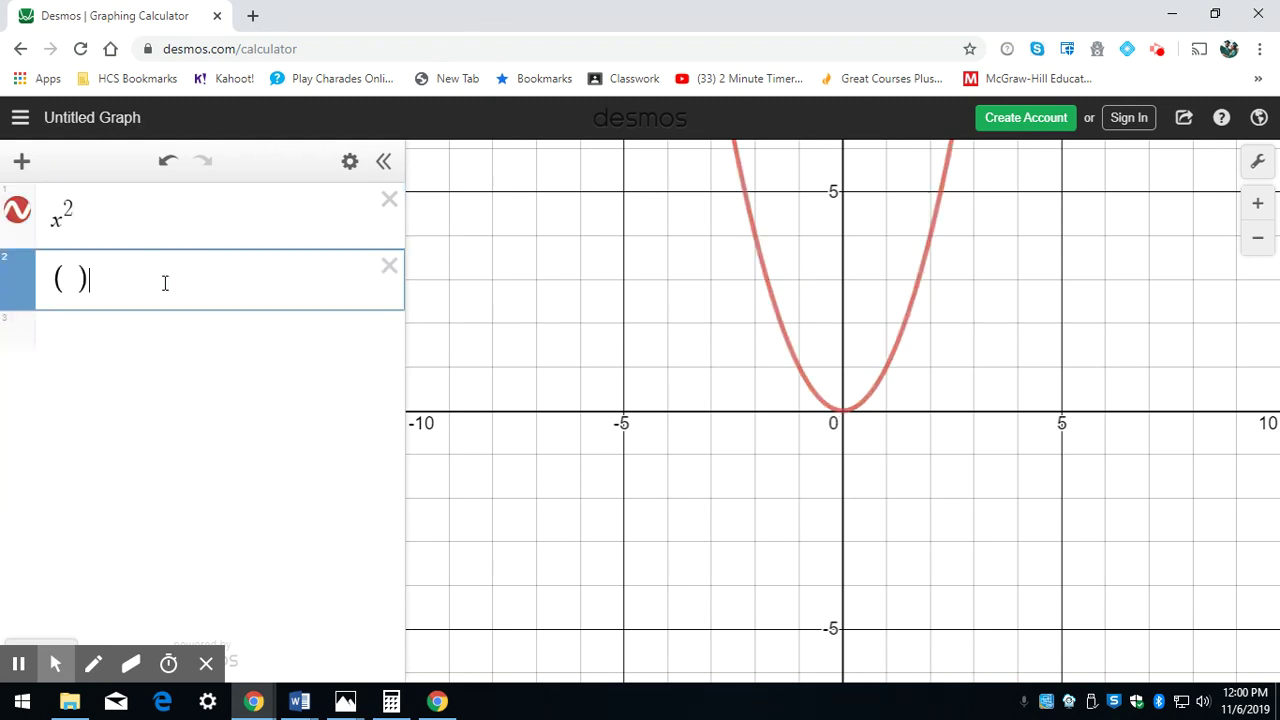
{"action": "type", "text": "-2)^2"}
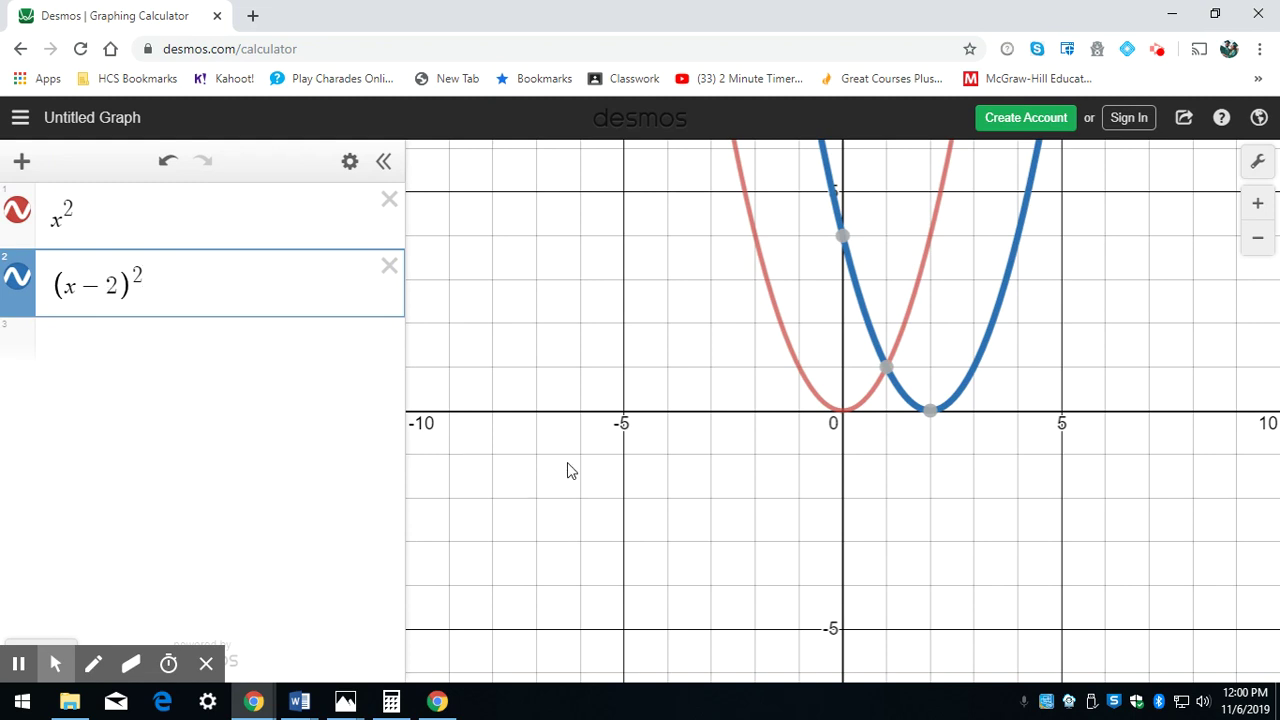
{"action": "left_click", "coordinate": [124, 337]}
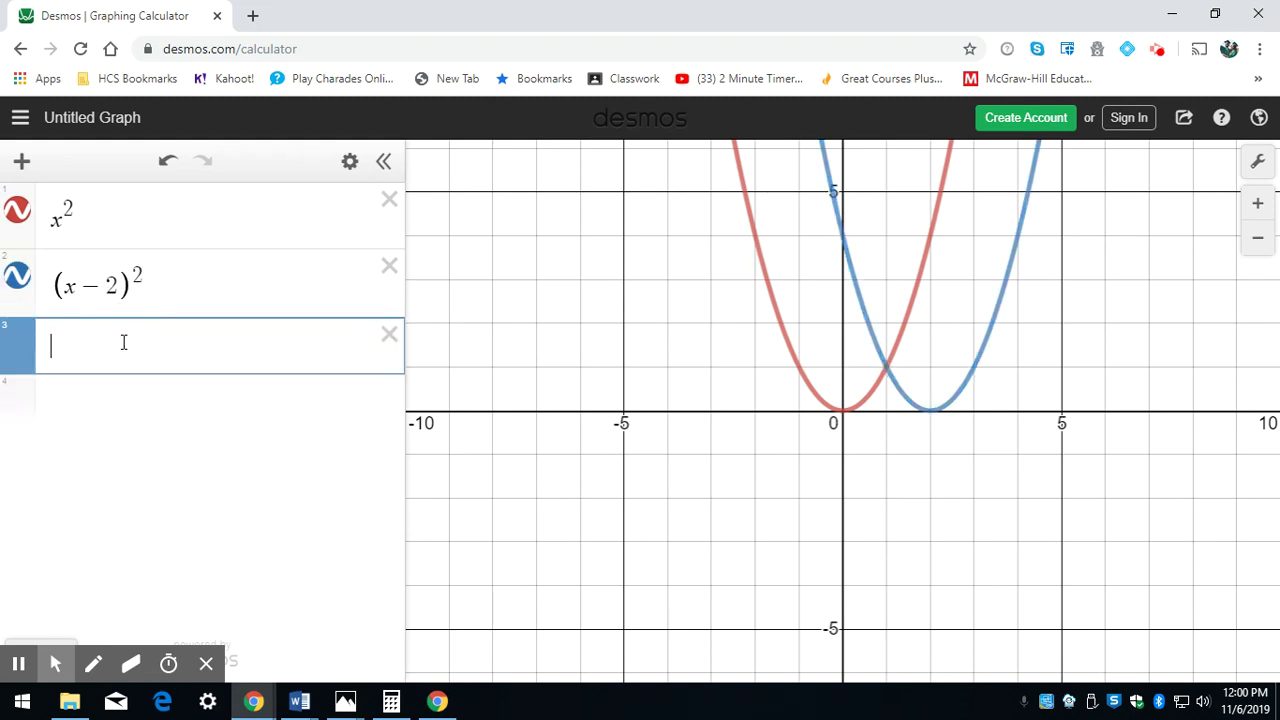
{"action": "type", "text": "(x+"}
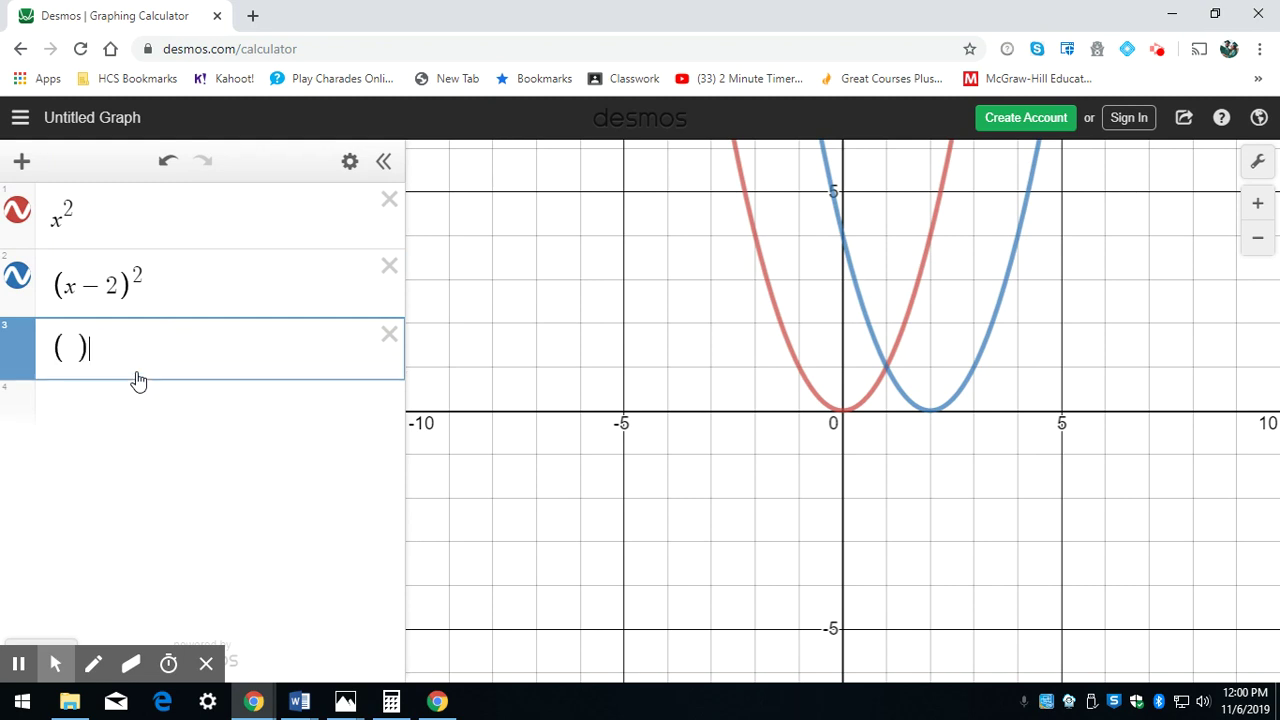
{"action": "type", "text": "2)"}
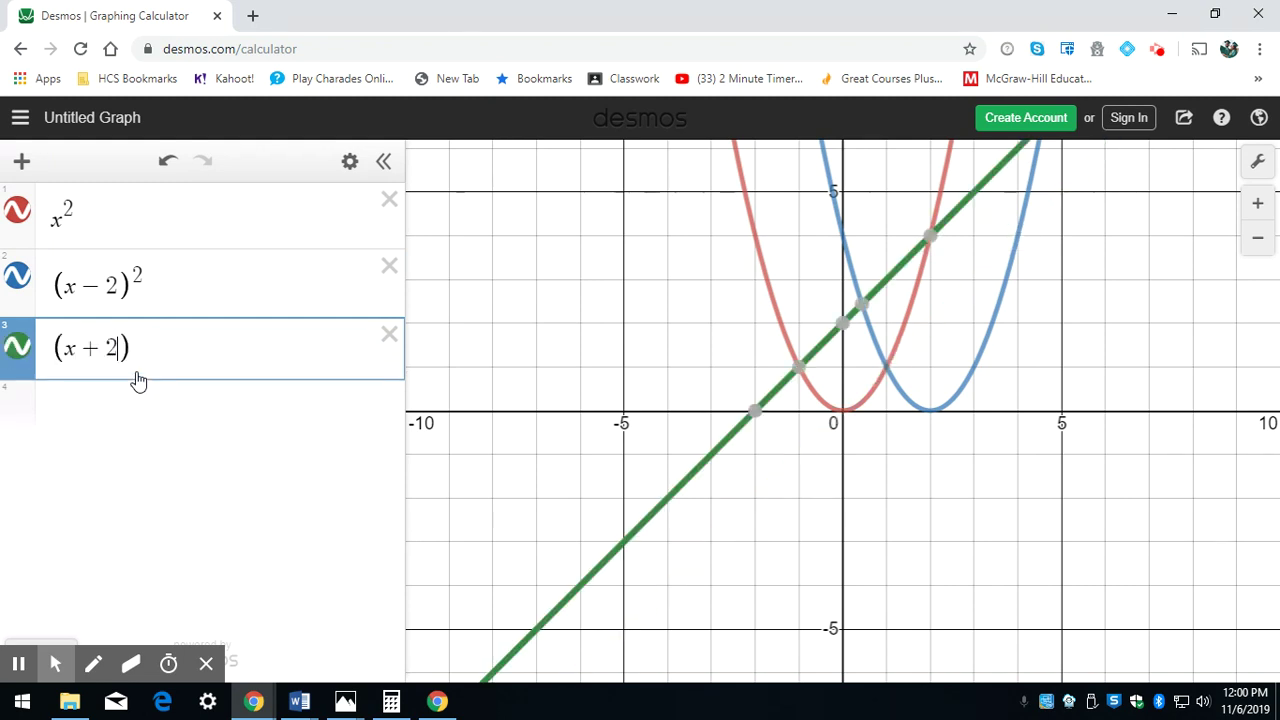
{"action": "type", "text": "^2"}
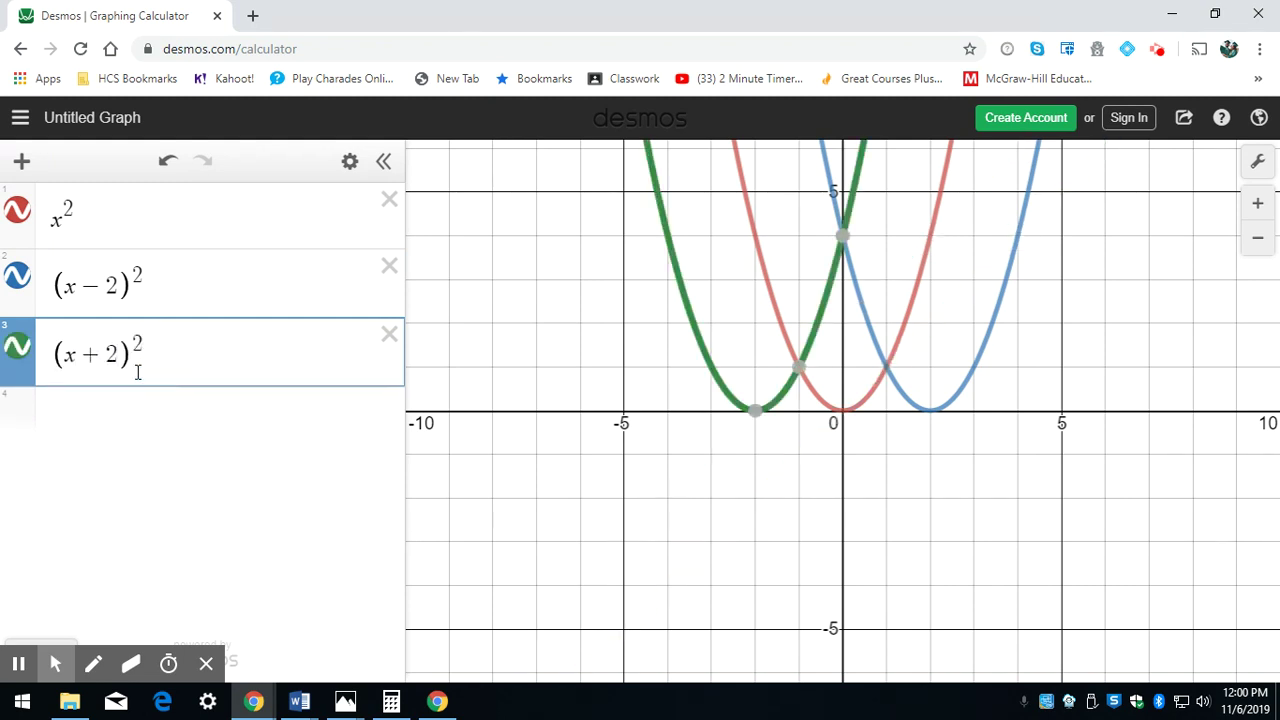
Step: Zoom in and recentre the graph, then highlight the (x−2)² and (x+2)² curves to compare them
{"action": "scroll", "coordinate": [926, 537], "scroll_direction": "up", "scroll_amount": 3}
{"action": "left_click_drag", "start_coordinate": [866, 566], "coordinate": [950, 576]}
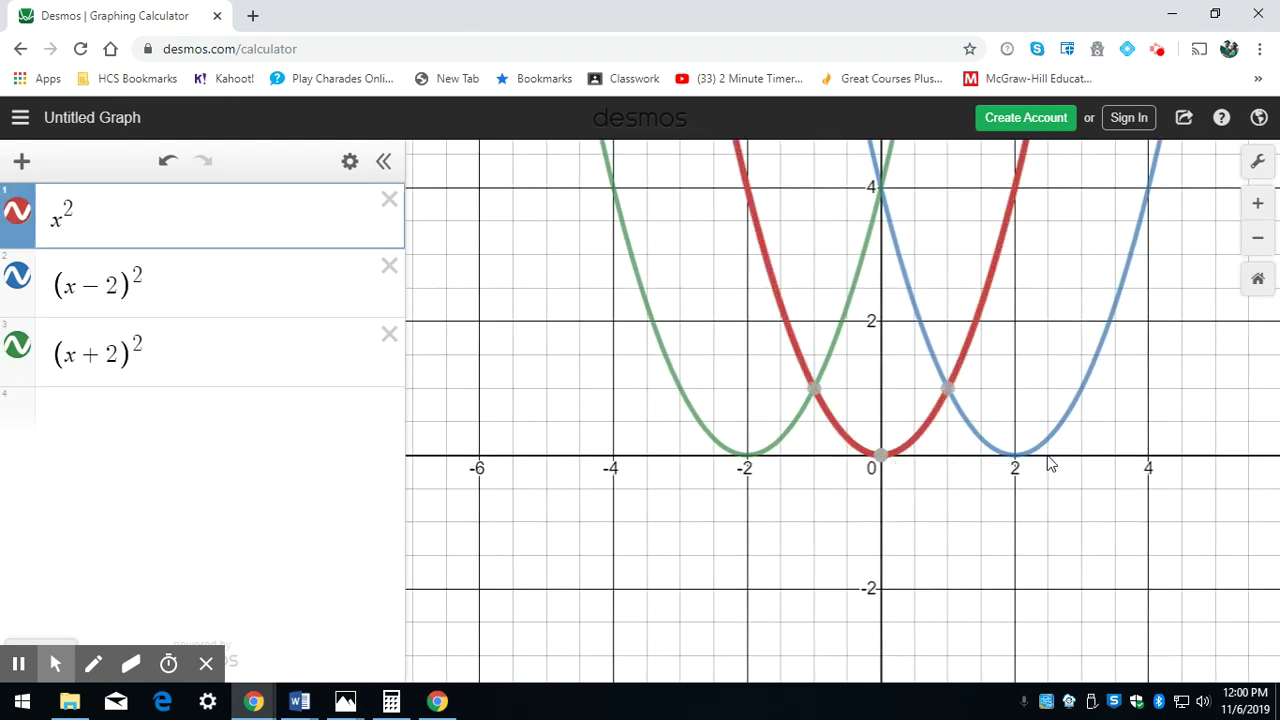
{"action": "left_click", "coordinate": [1014, 455]}
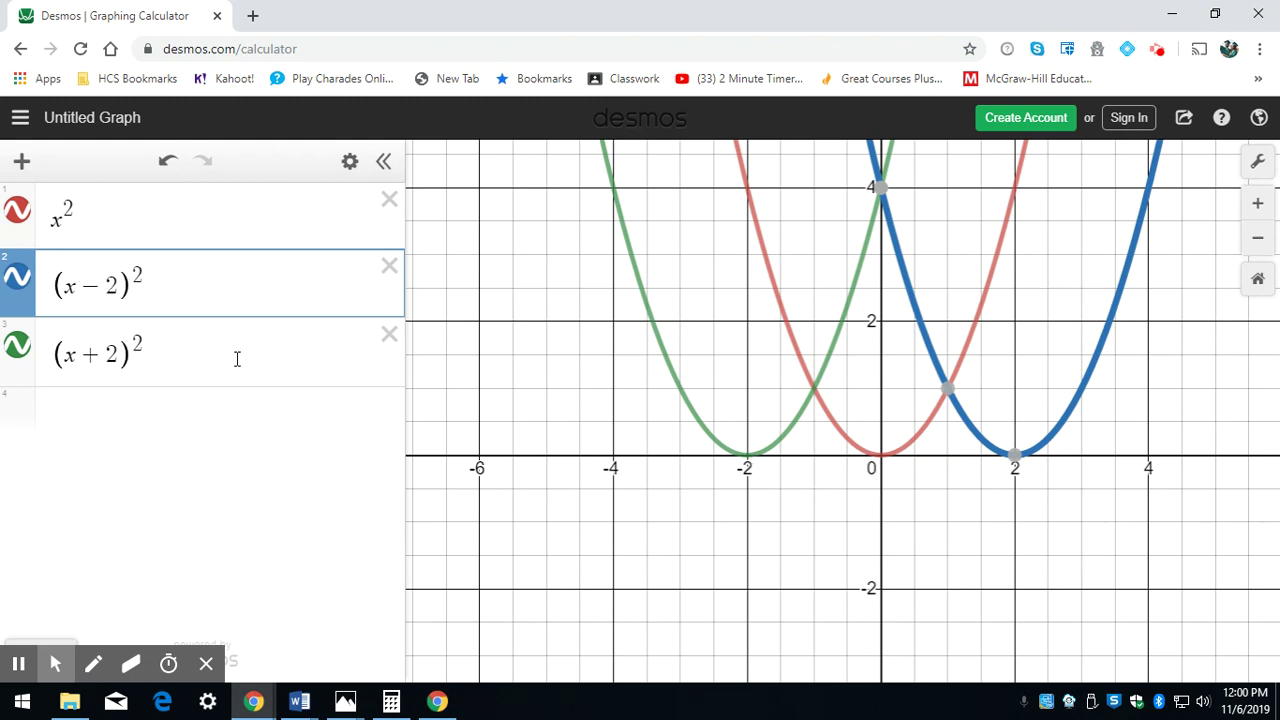
{"action": "left_click", "coordinate": [159, 343]}
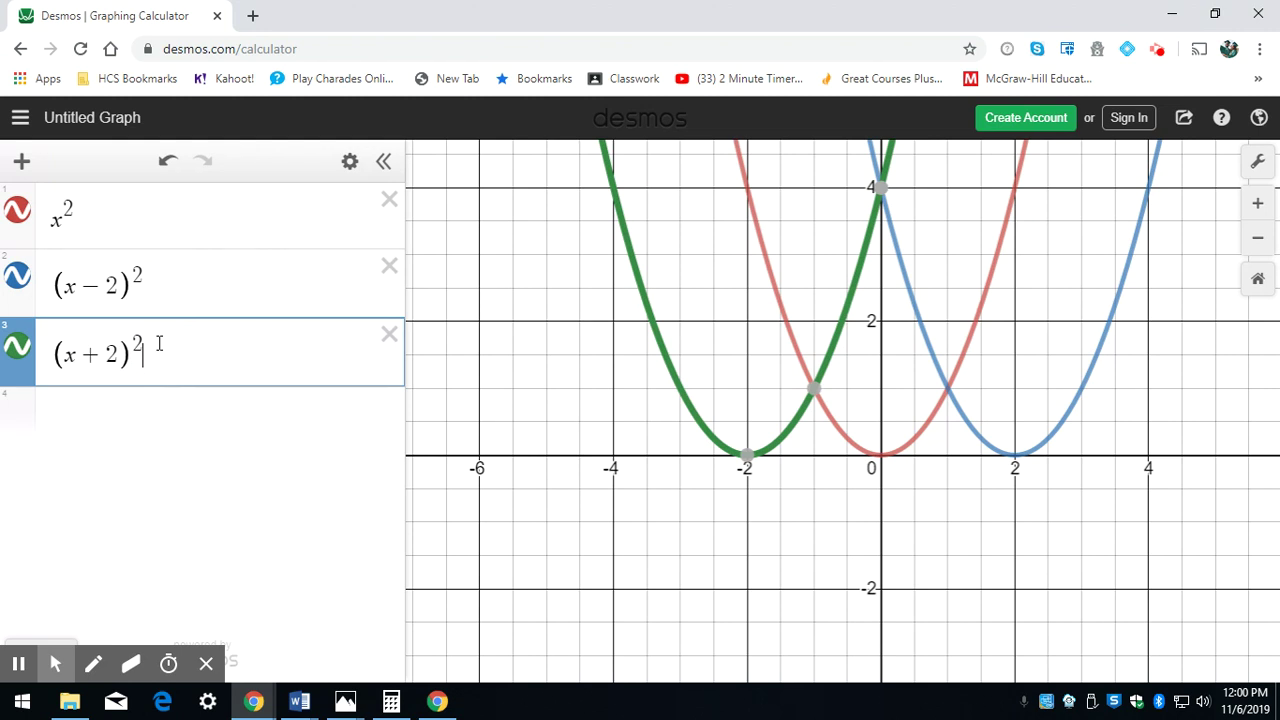
{"action": "left_click", "coordinate": [180, 286]}
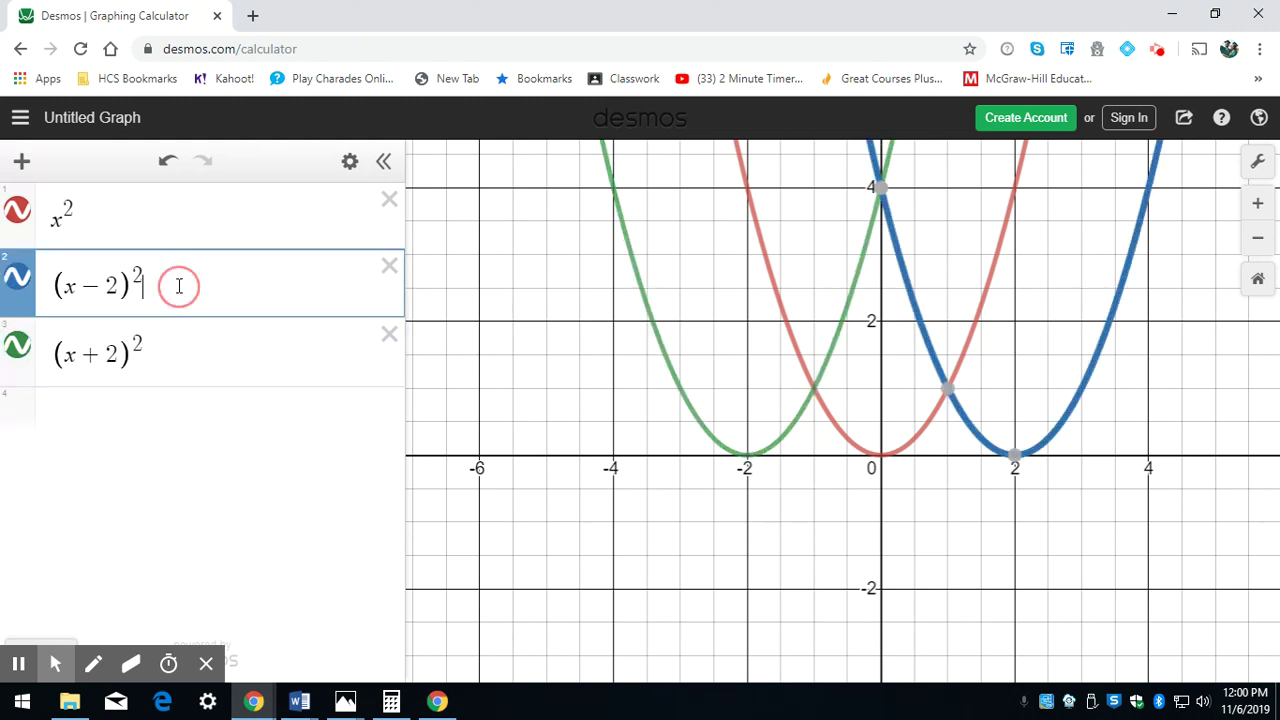
{"action": "left_click", "coordinate": [176, 337]}
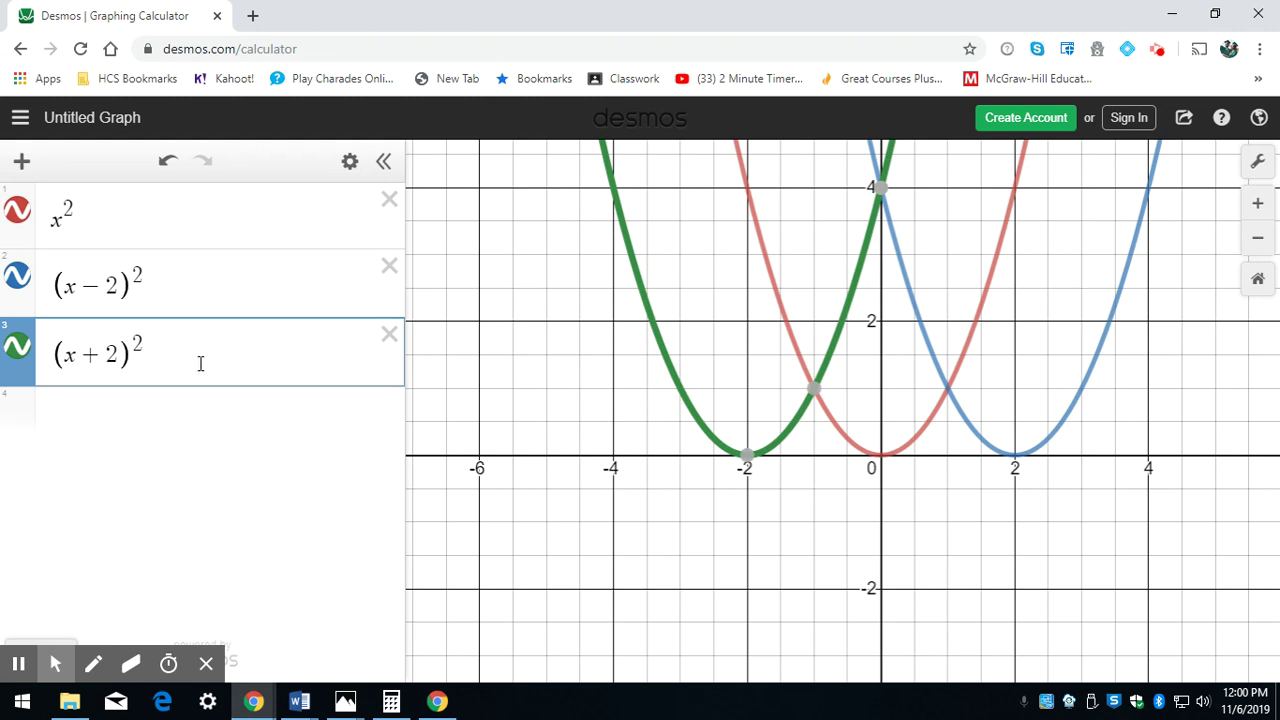
{"action": "left_click", "coordinate": [180, 410]}
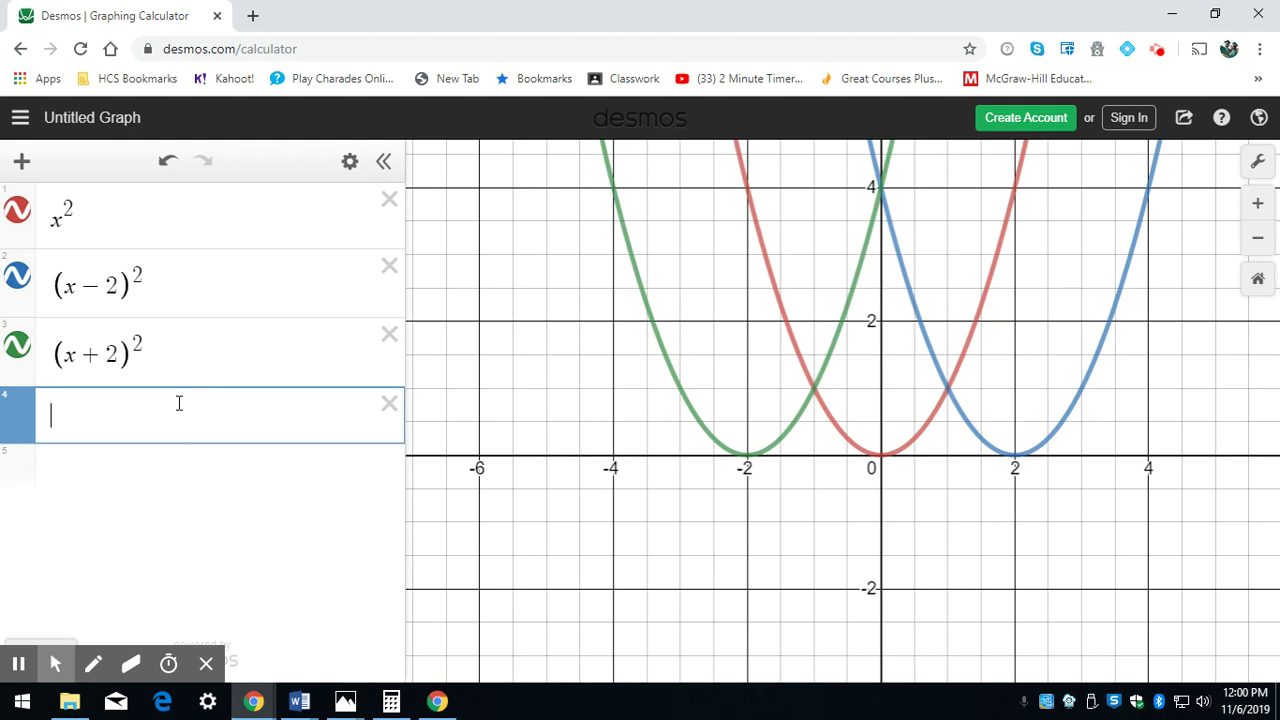
Step: Add x^2+2 in line 4 and compare it with the original x² parabola
{"action": "type", "text": "x^2"}
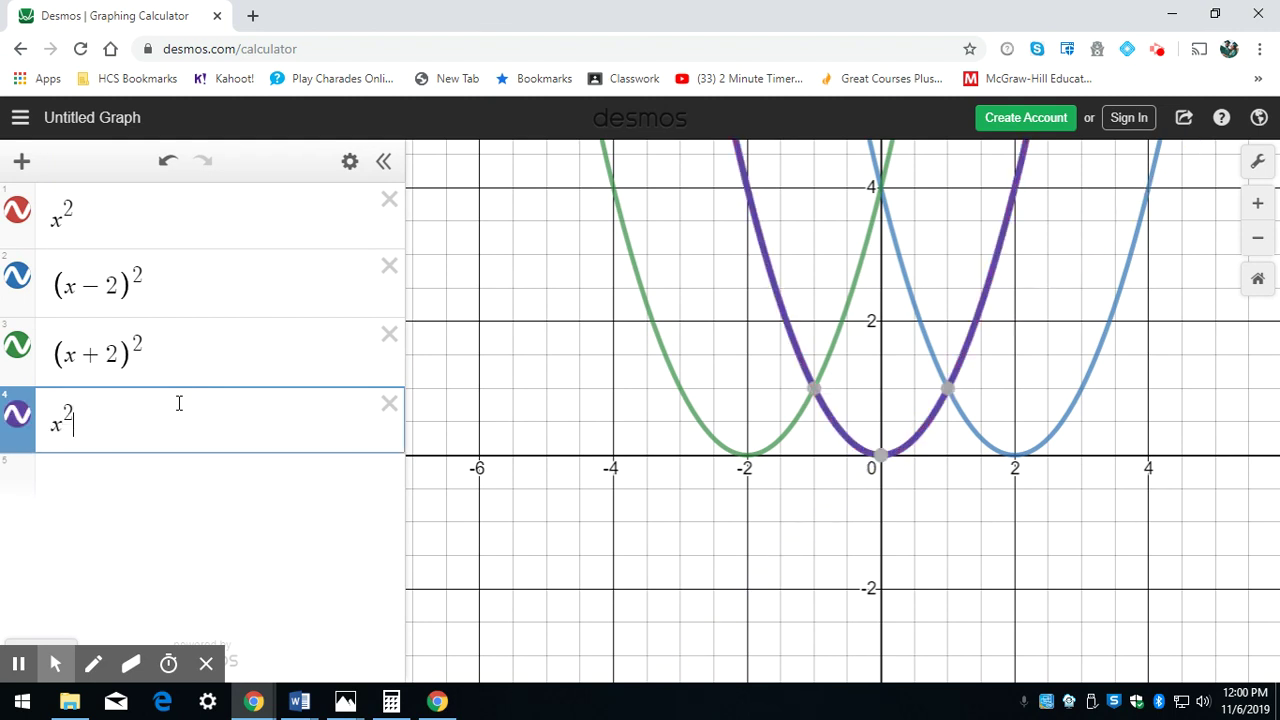
{"action": "type", "text": "+2"}
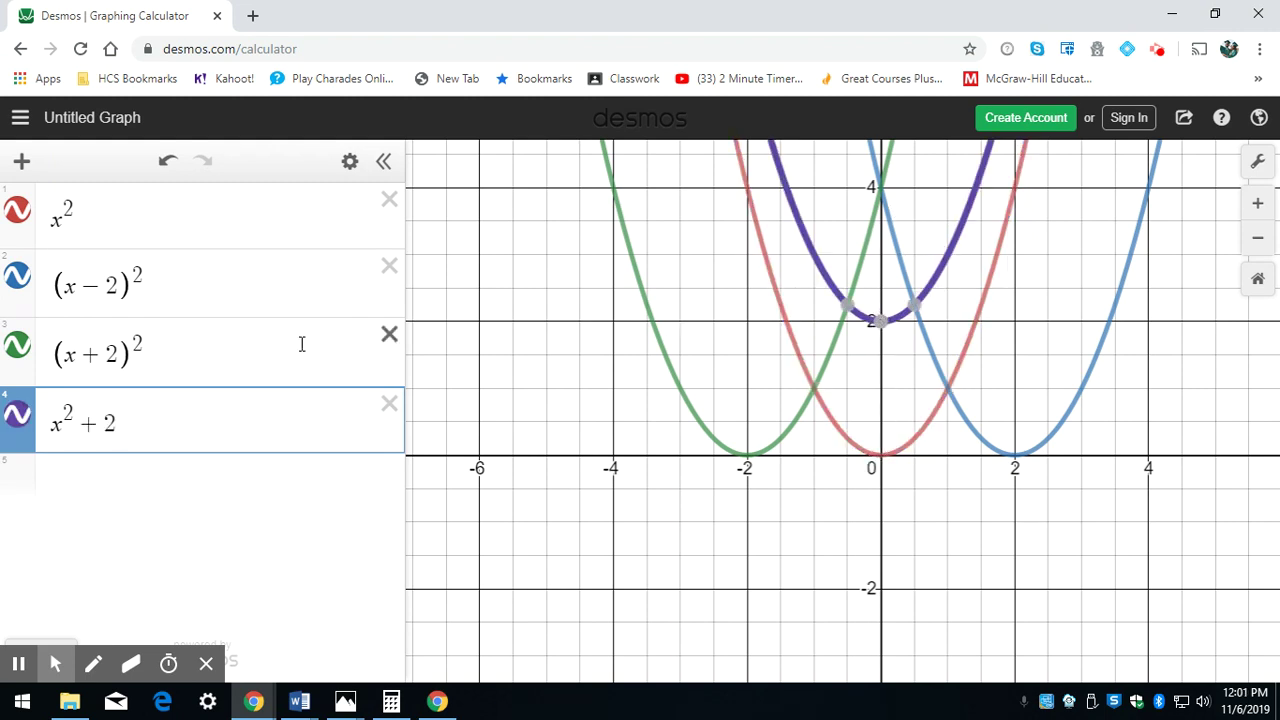
{"action": "left_click", "coordinate": [183, 447]}
{"action": "left_click", "coordinate": [200, 200]}
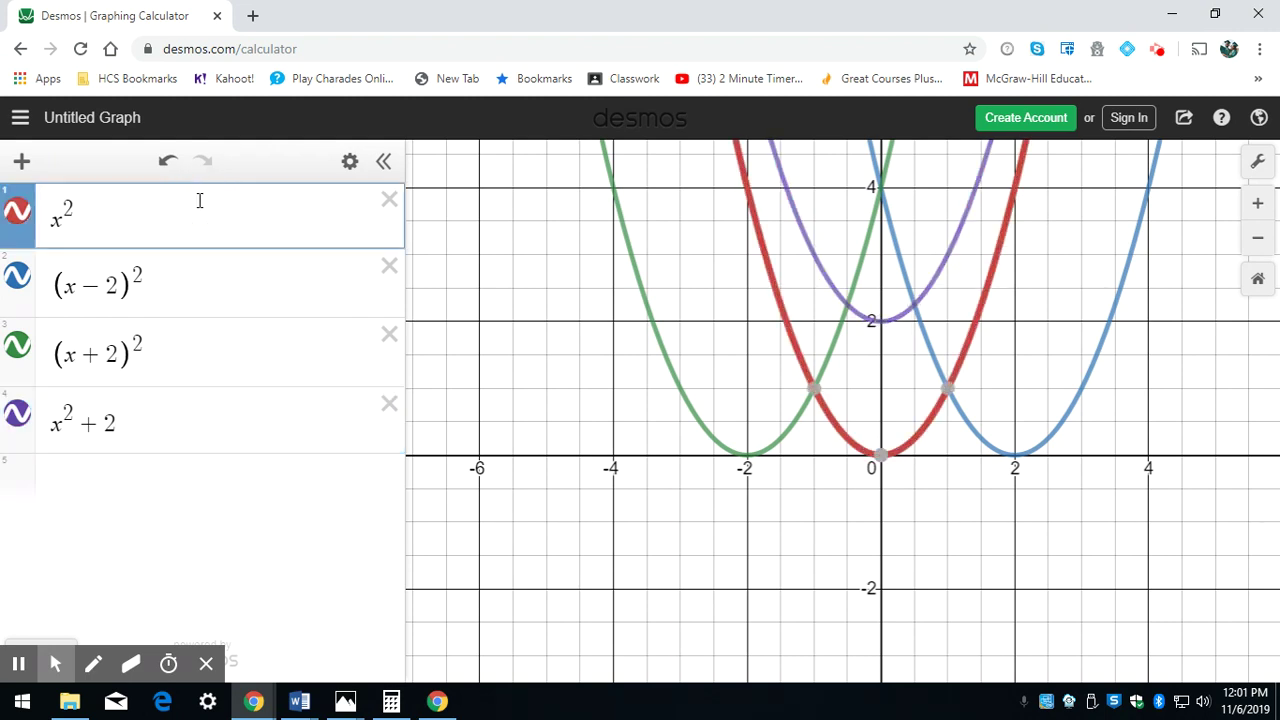
{"action": "left_click", "coordinate": [168, 437]}
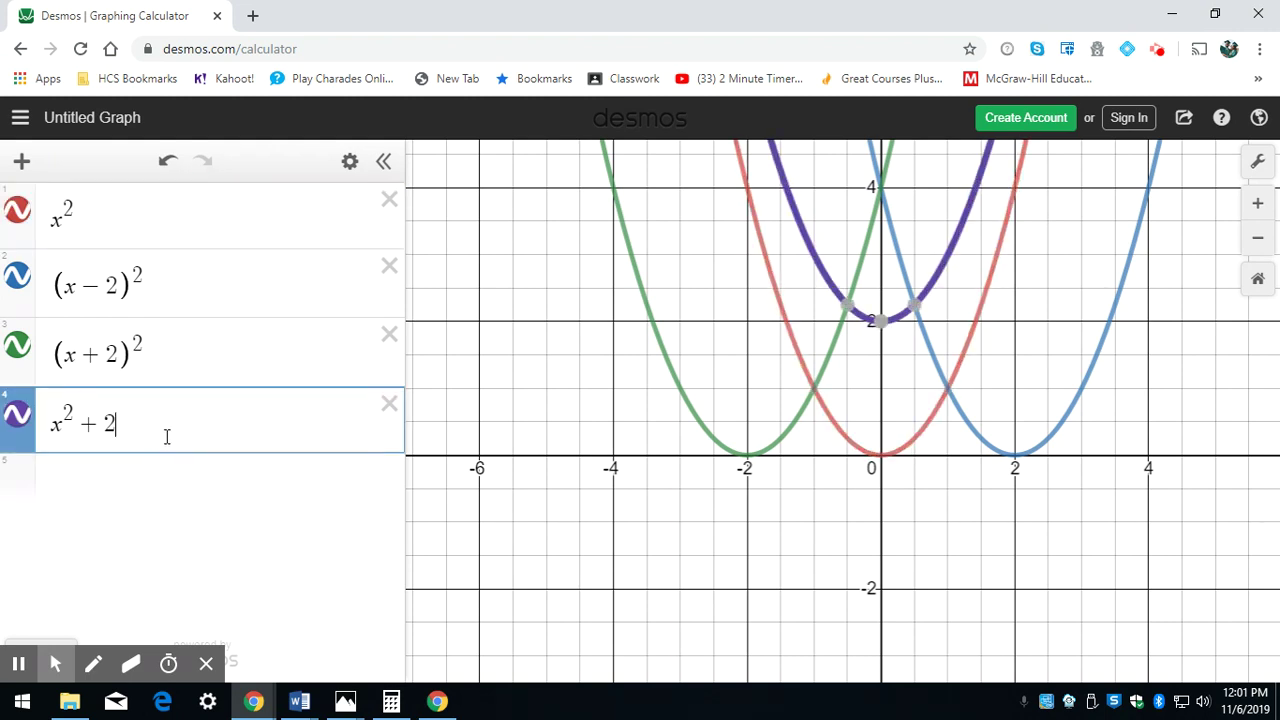
Step: Add x^2-2 in line 5 and compare it with the original x² parabola
{"action": "left_click", "coordinate": [116, 484]}
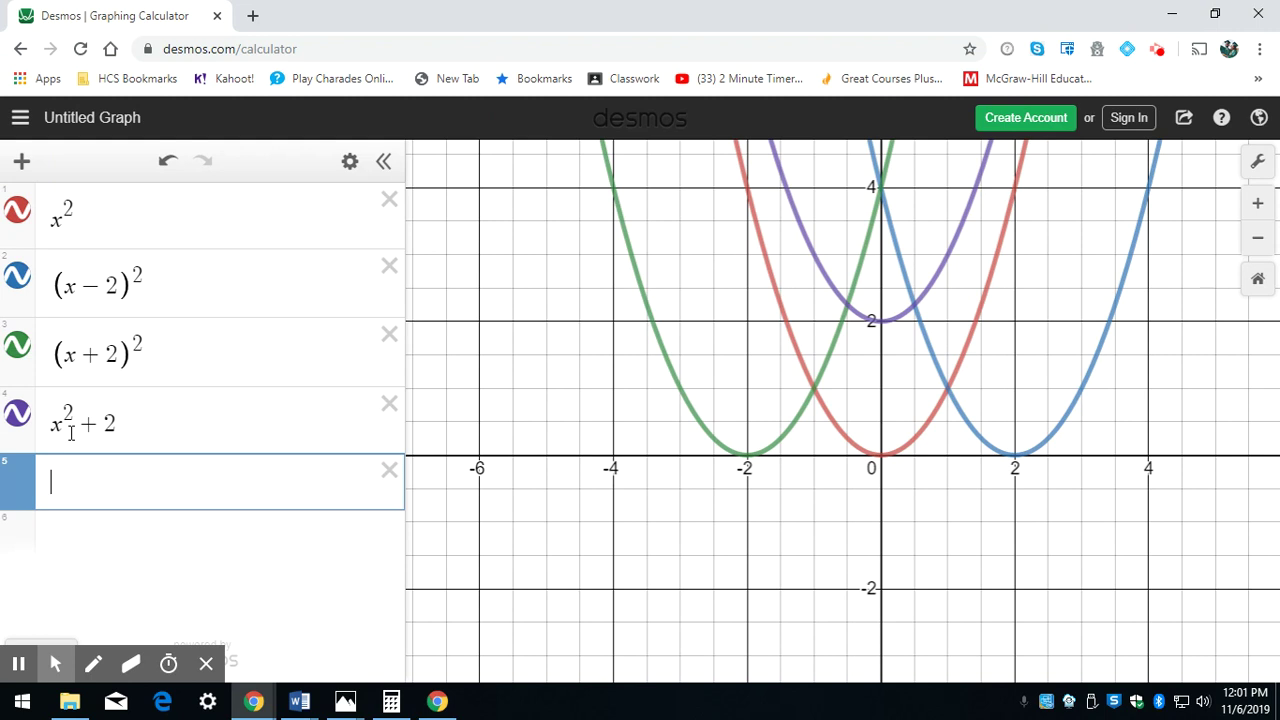
{"action": "type", "text": "x^2"}
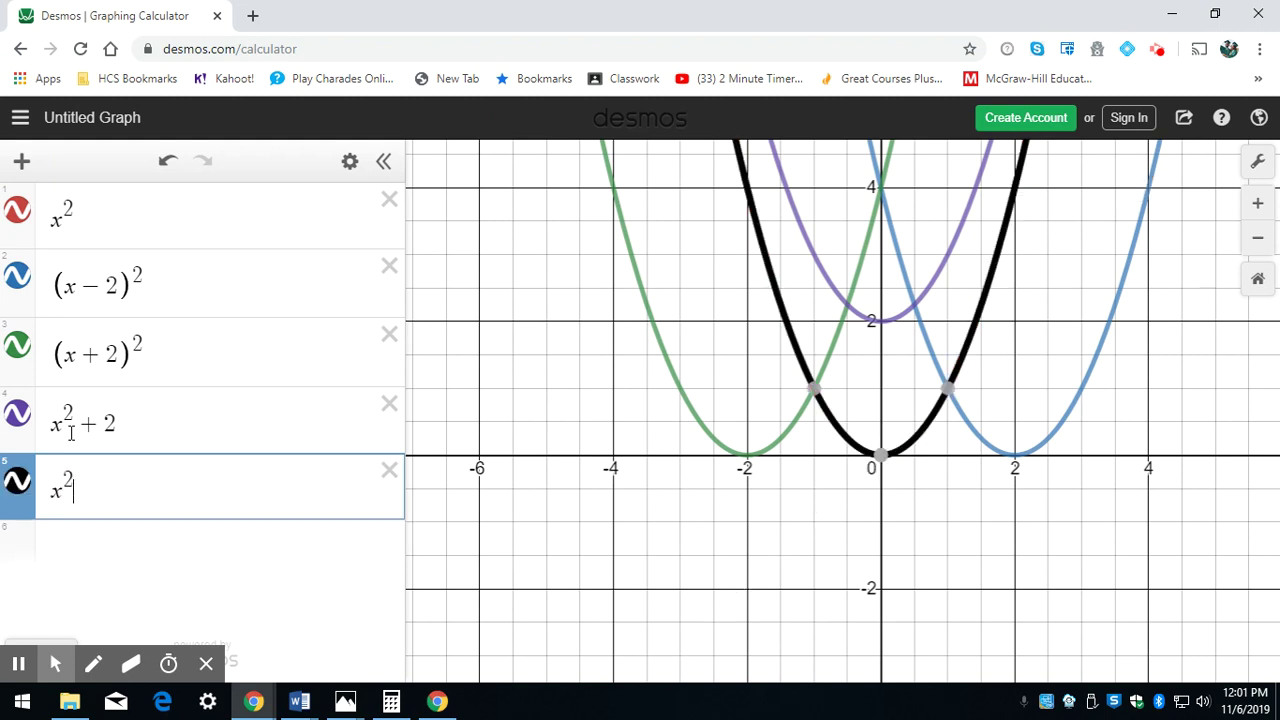
{"action": "type", "text": "-2"}
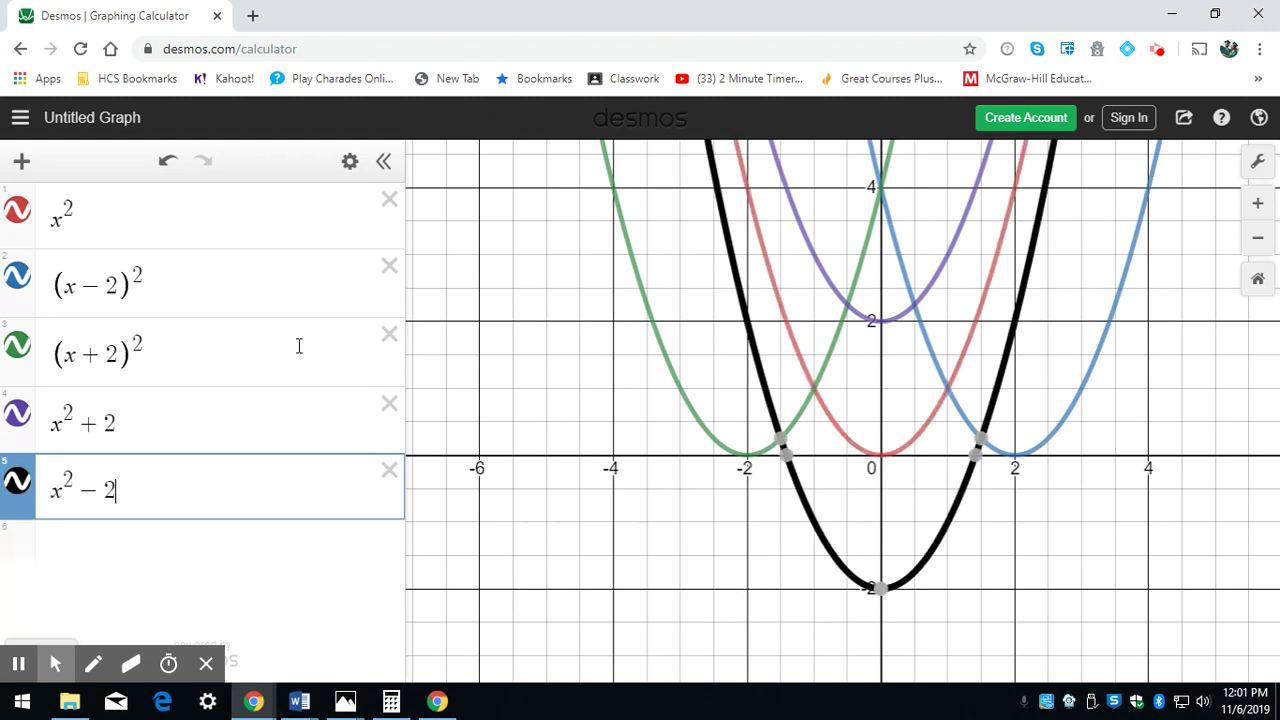
{"action": "left_click", "coordinate": [160, 212]}
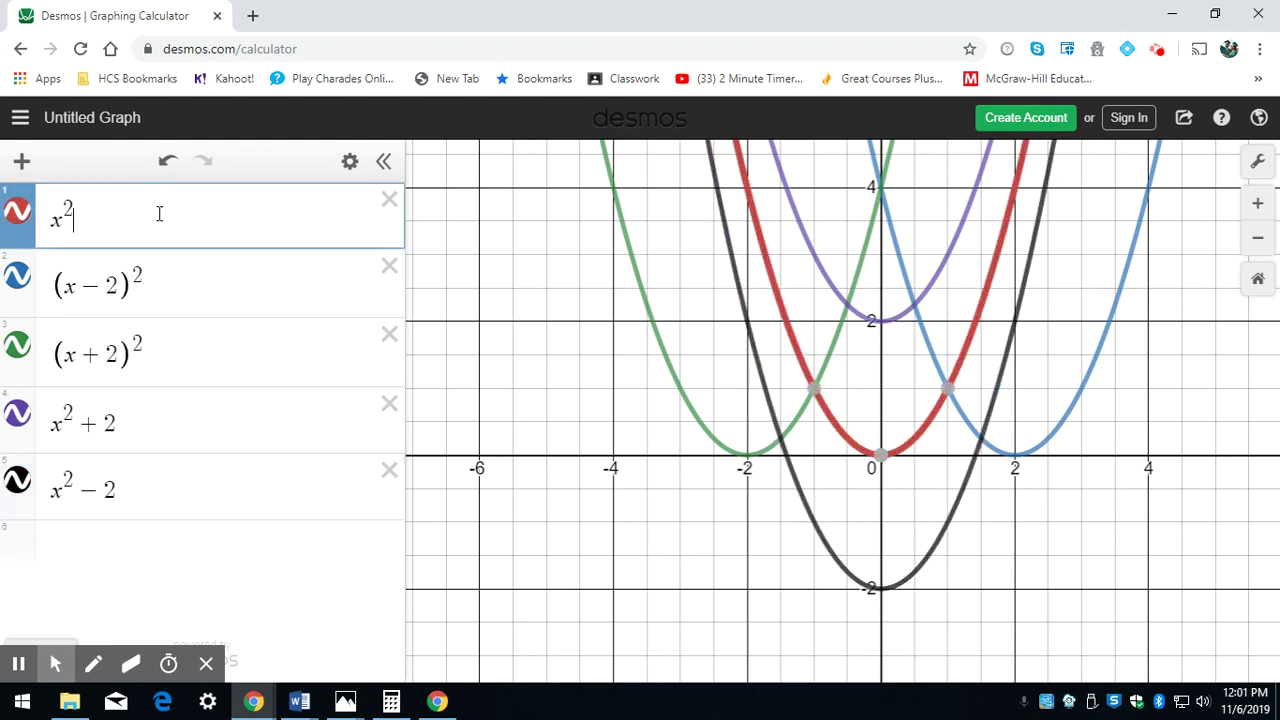
{"action": "left_click", "coordinate": [217, 491]}
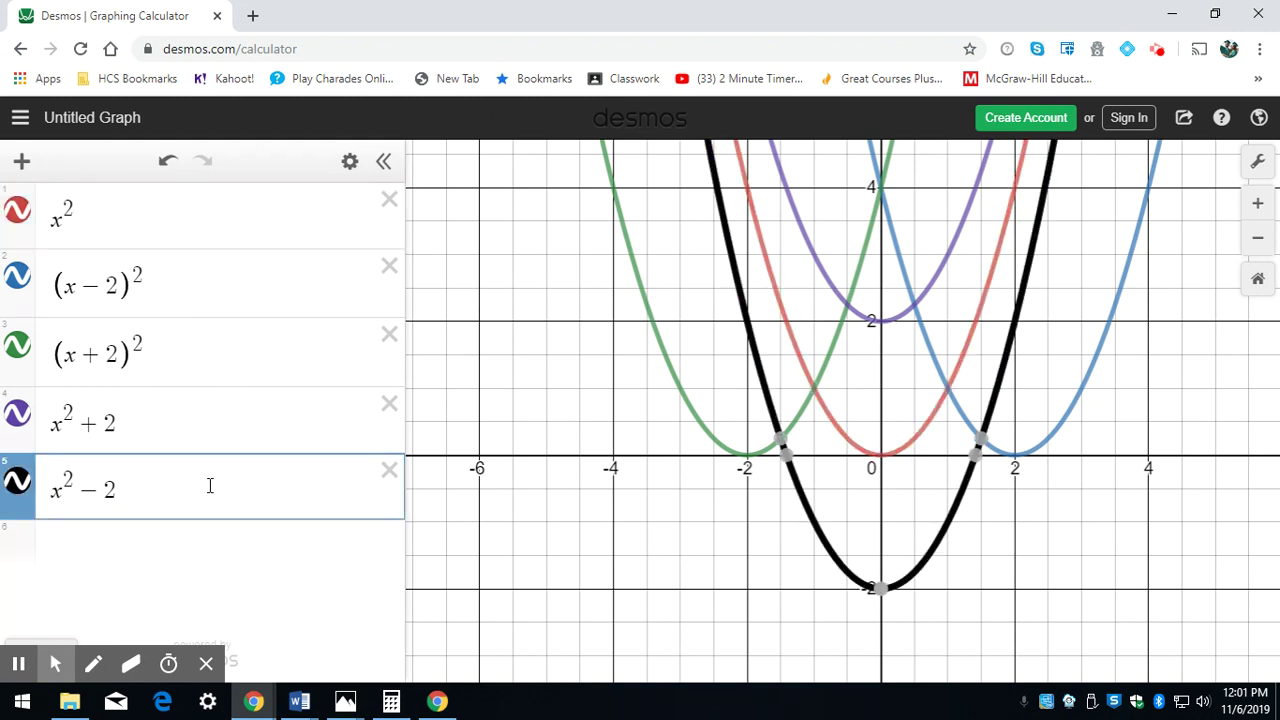
{"action": "left_click", "coordinate": [350, 161]}
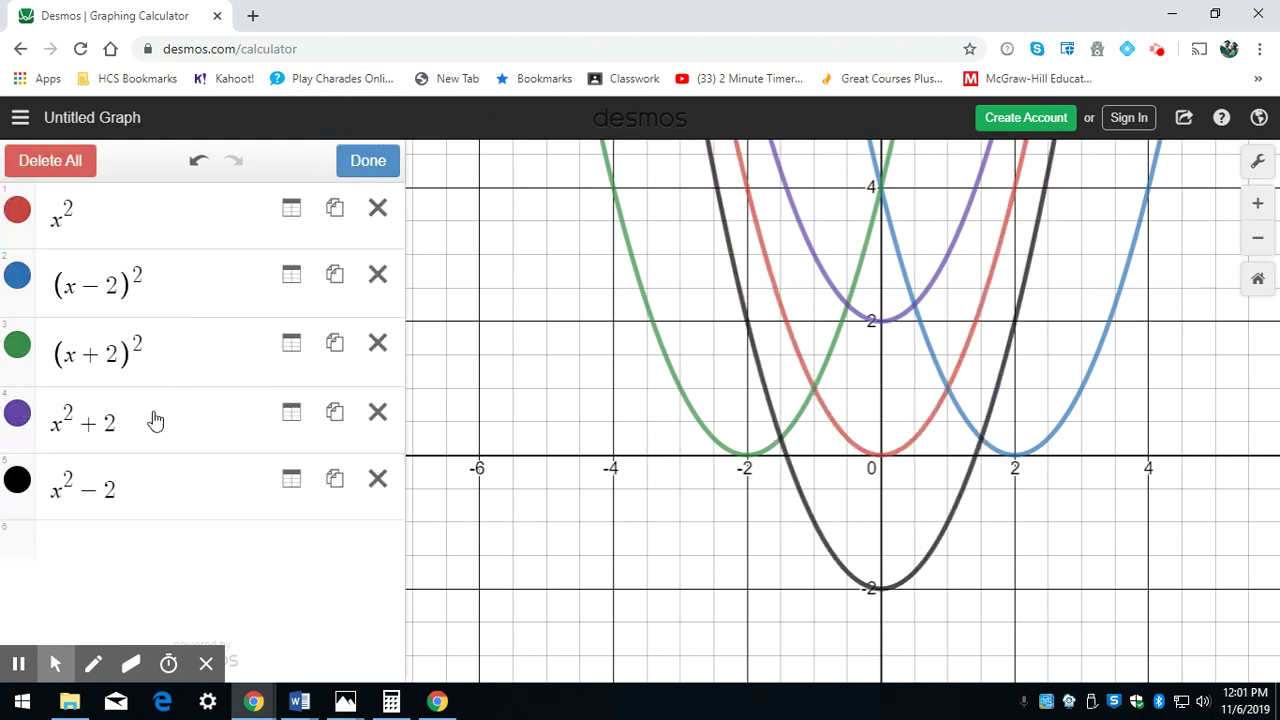
{"action": "left_click", "coordinate": [16, 484]}
{"action": "left_click", "coordinate": [171, 512]}
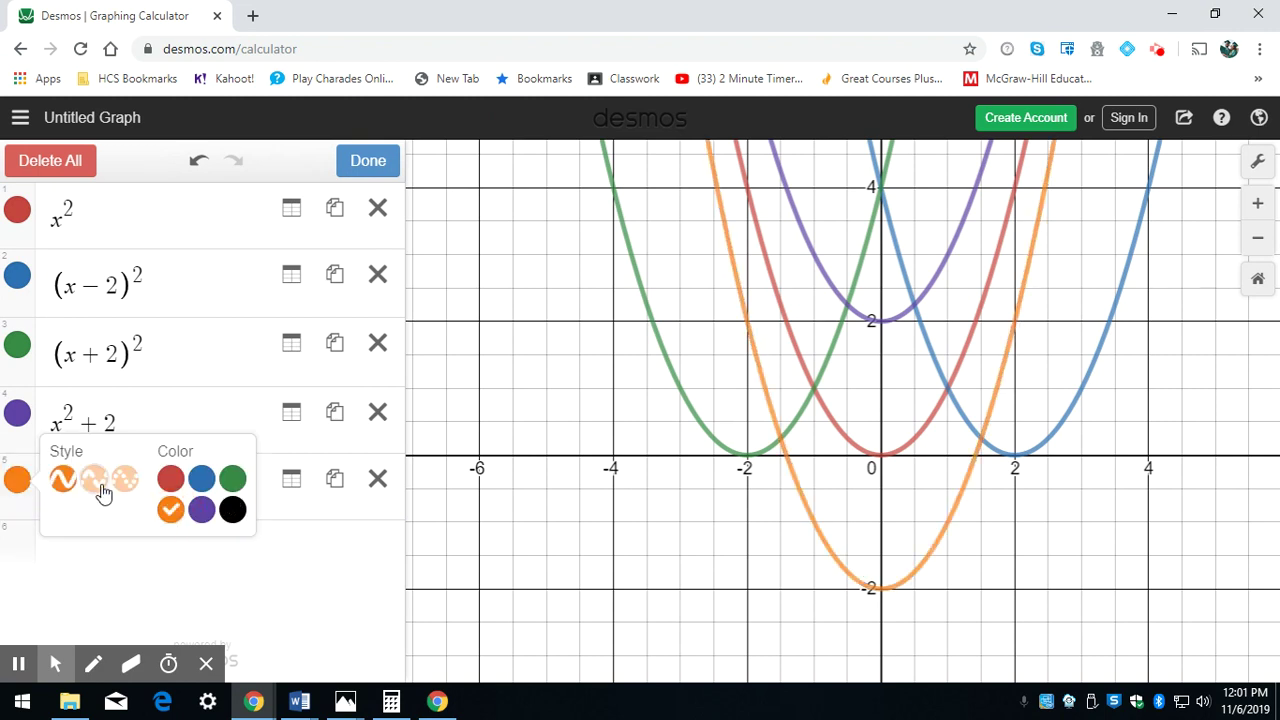
{"action": "left_click", "coordinate": [94, 480]}
{"action": "left_click", "coordinate": [165, 580]}
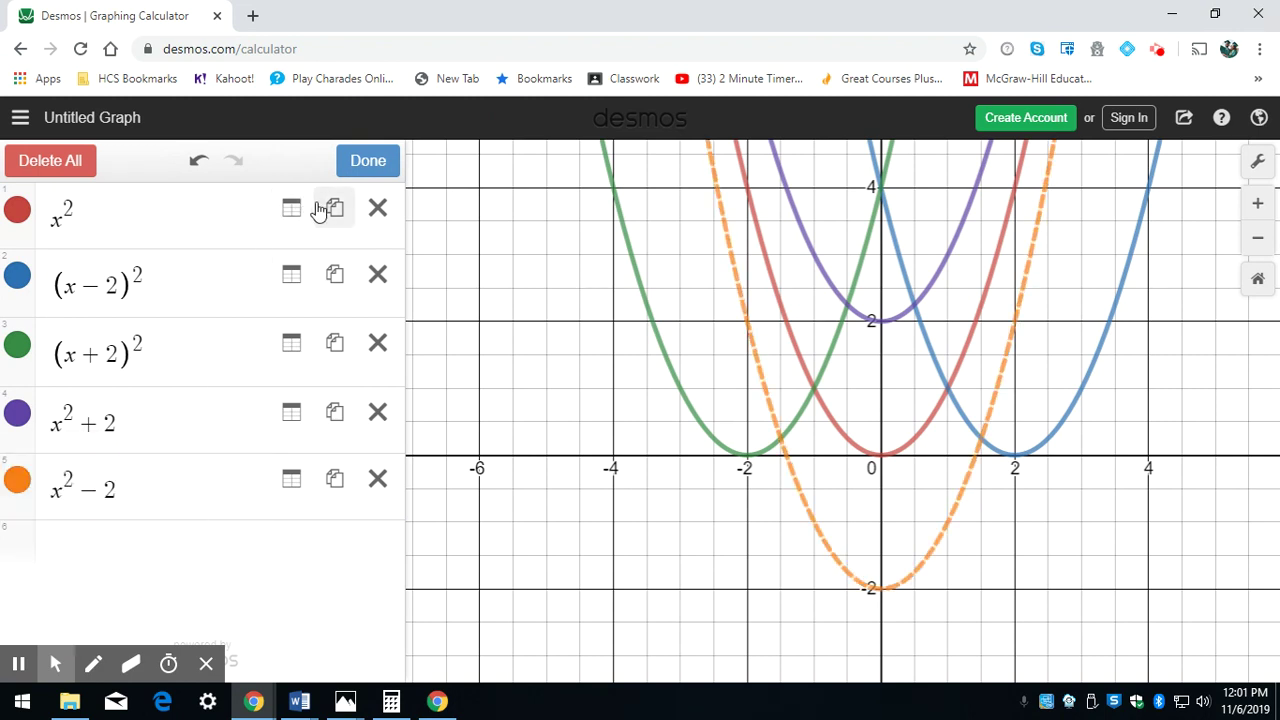
{"action": "left_click", "coordinate": [20, 424]}
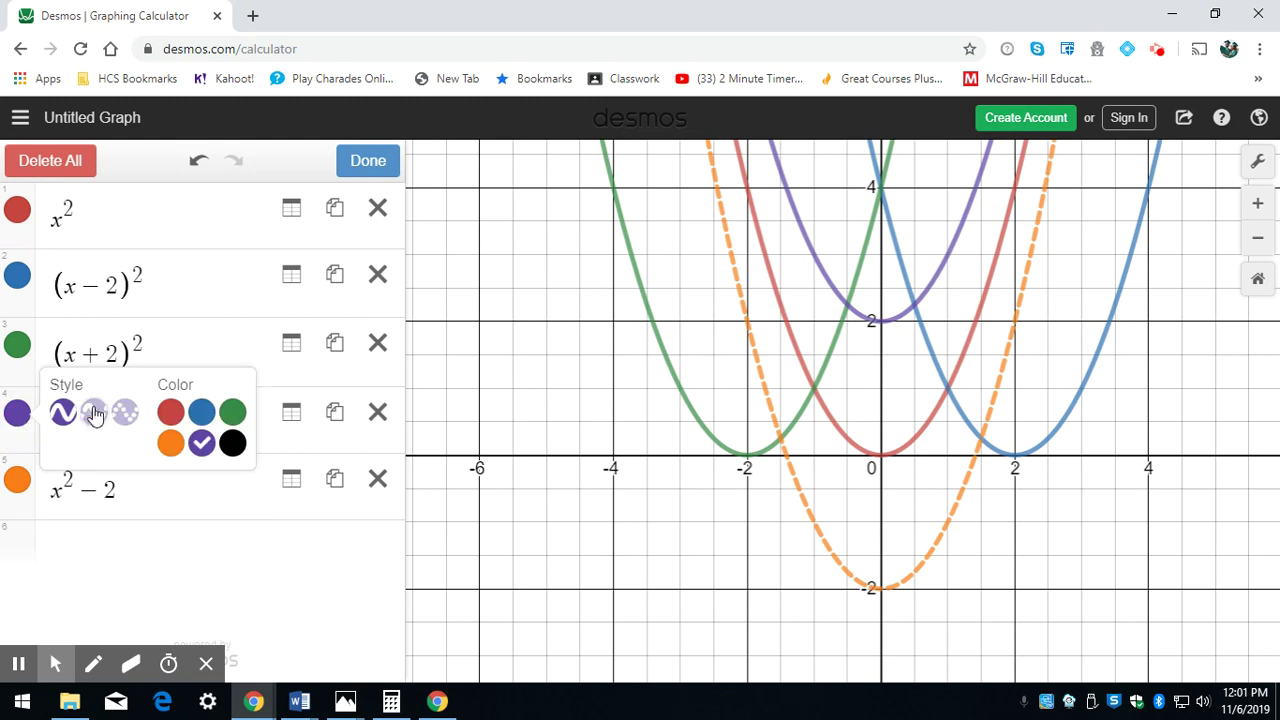
{"action": "left_click", "coordinate": [94, 410]}
{"action": "left_click", "coordinate": [122, 537]}
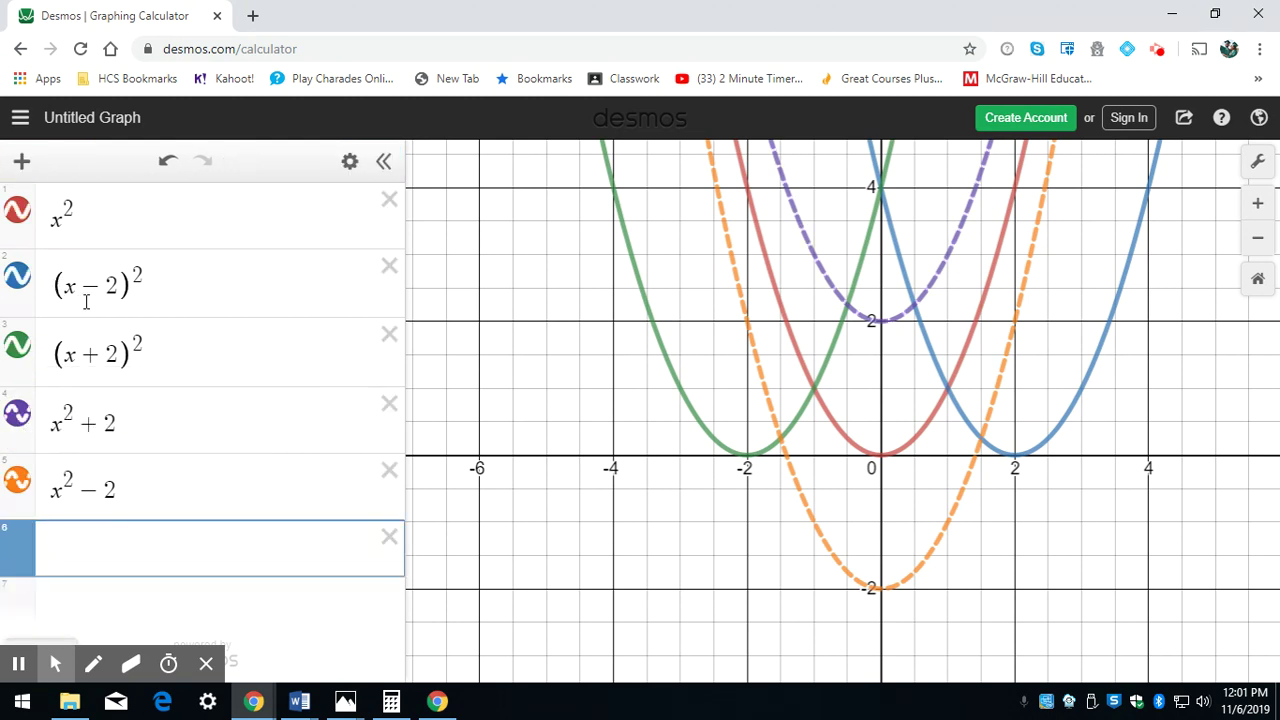
{"action": "left_click", "coordinate": [347, 161]}
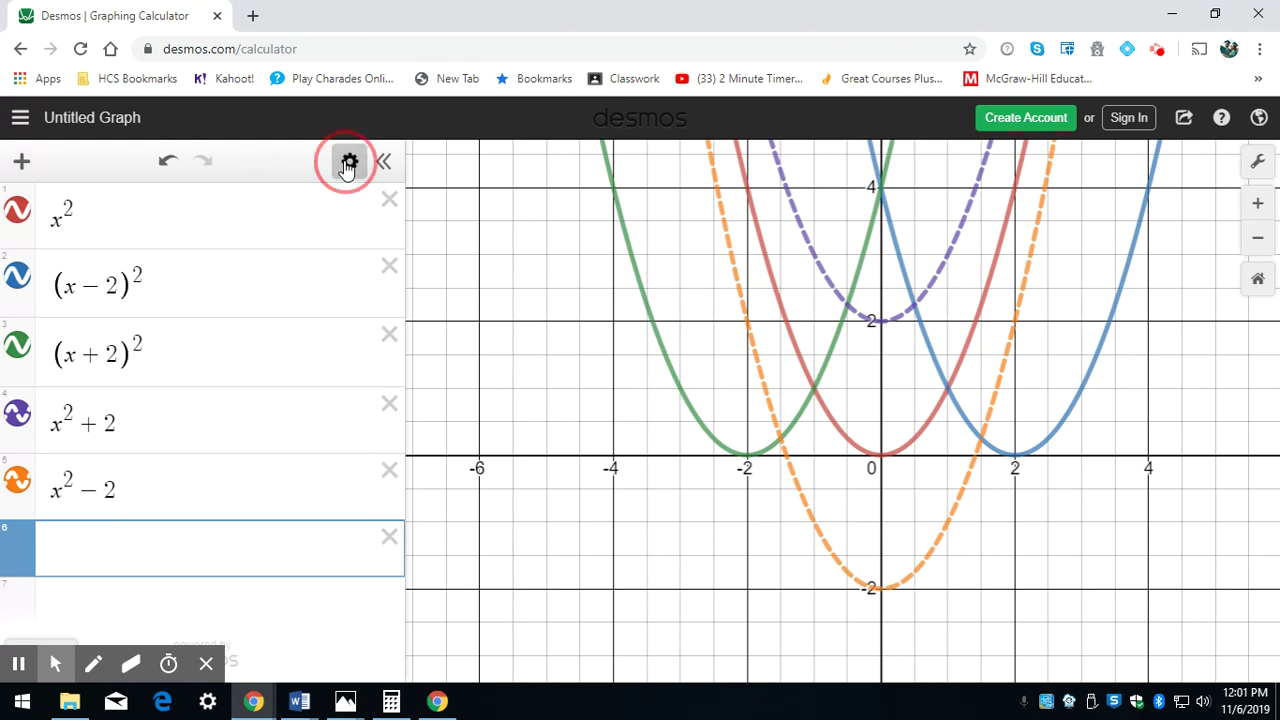
{"action": "left_click", "coordinate": [20, 348]}
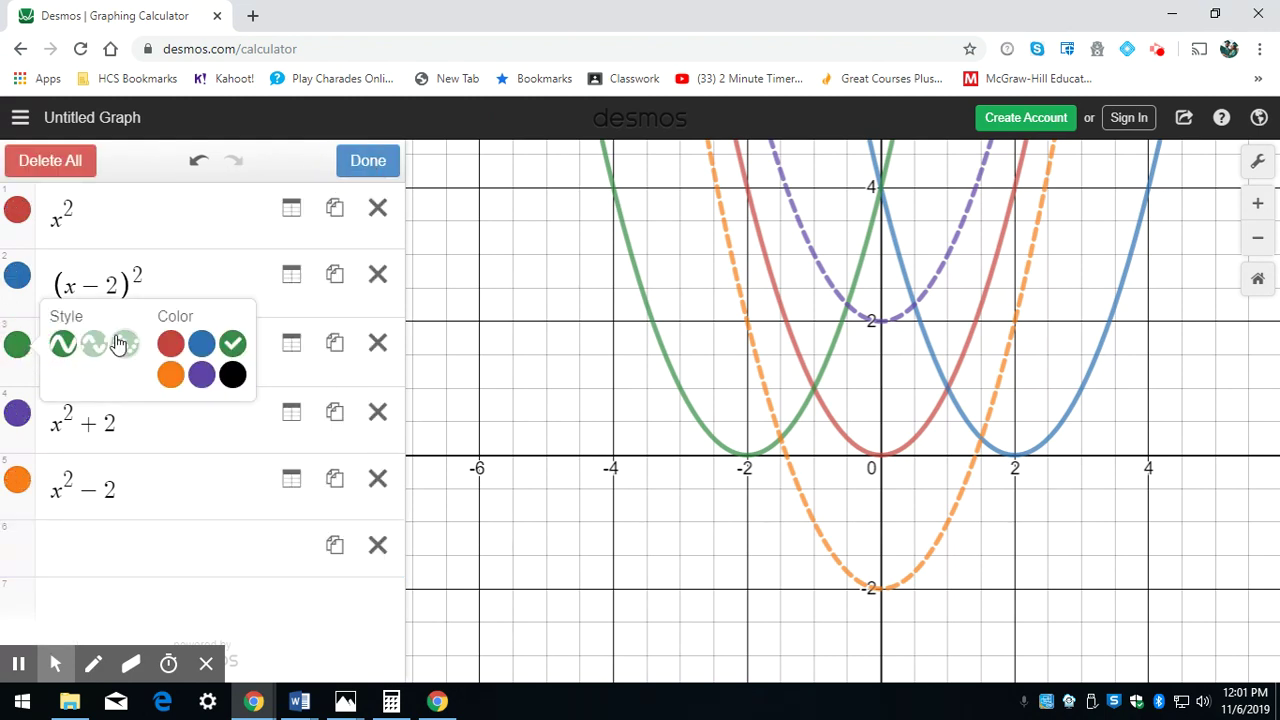
{"action": "left_click", "coordinate": [125, 344]}
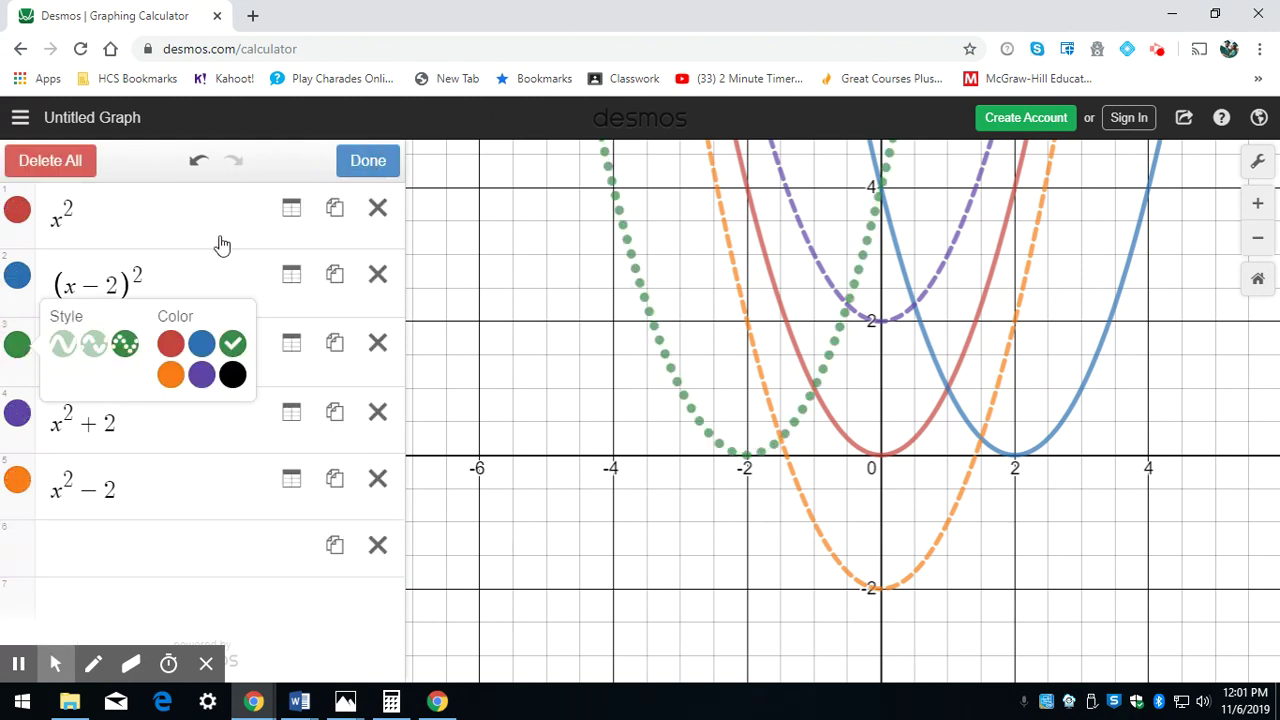
{"action": "left_click", "coordinate": [366, 168]}
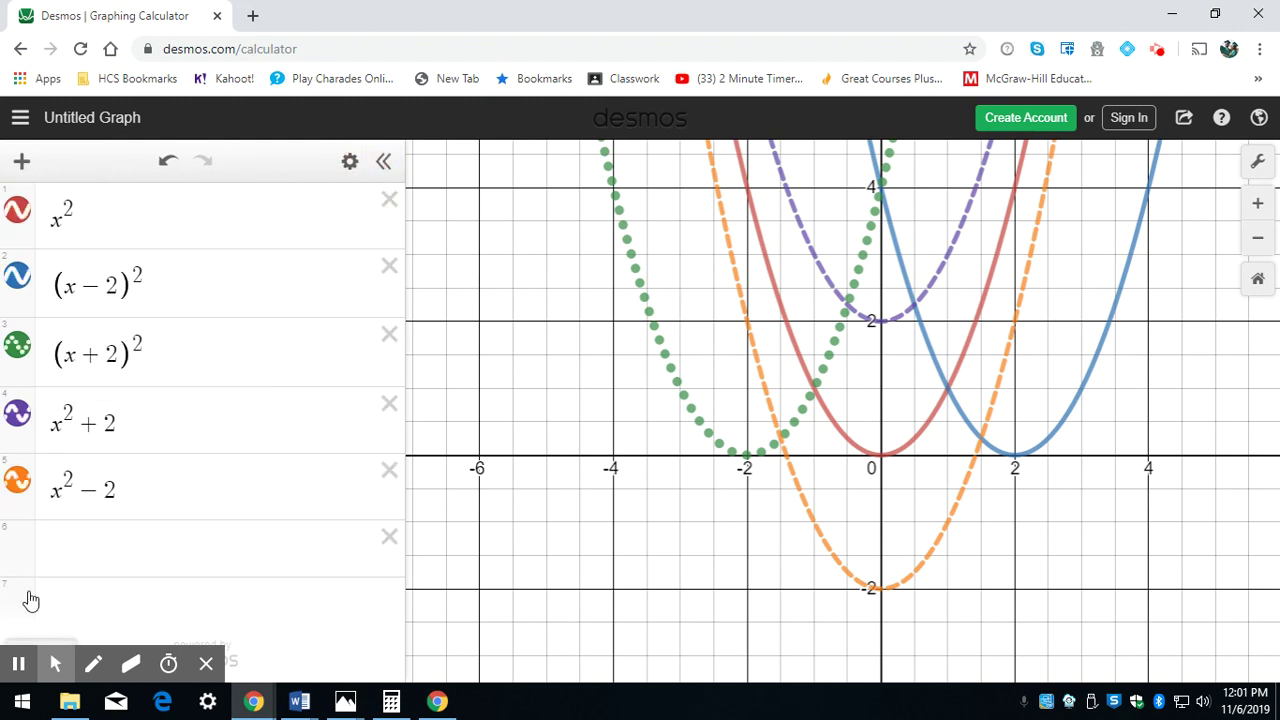
{"action": "left_click", "coordinate": [17, 347]}
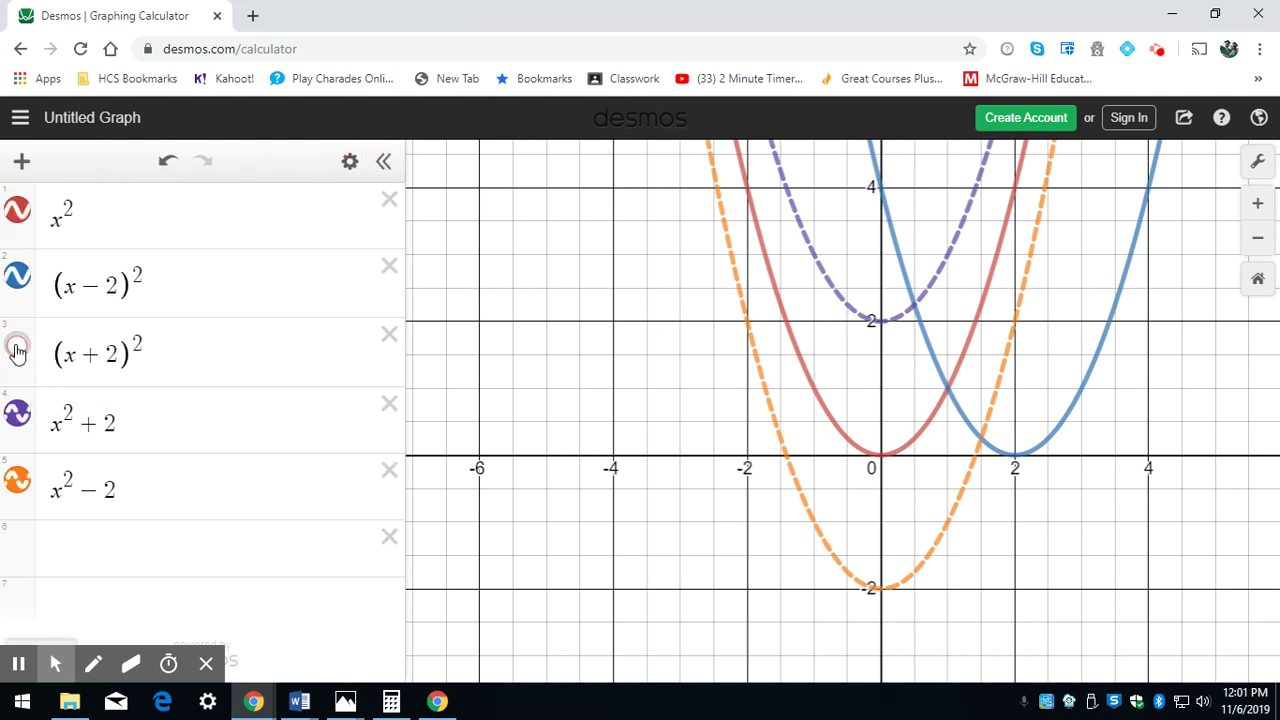
{"action": "left_click", "coordinate": [17, 347]}
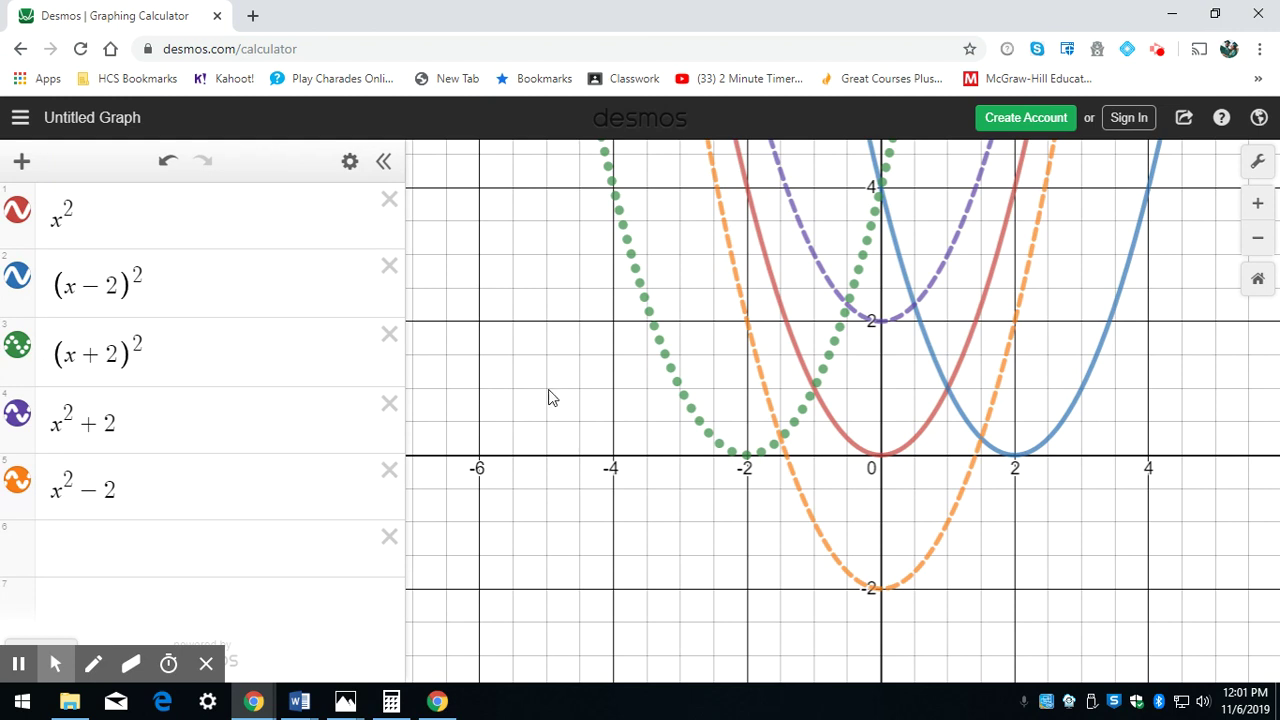
{"action": "left_click", "coordinate": [350, 162]}
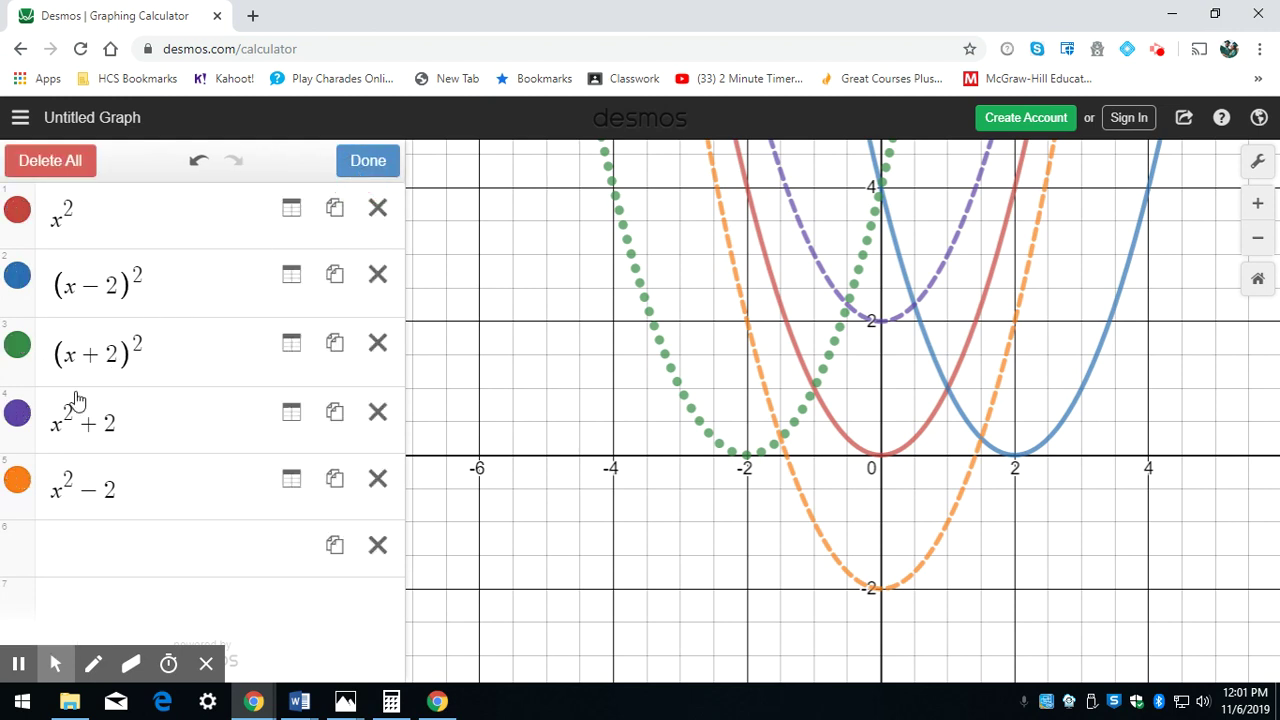
{"action": "left_click", "coordinate": [18, 350]}
{"action": "left_click", "coordinate": [62, 344]}
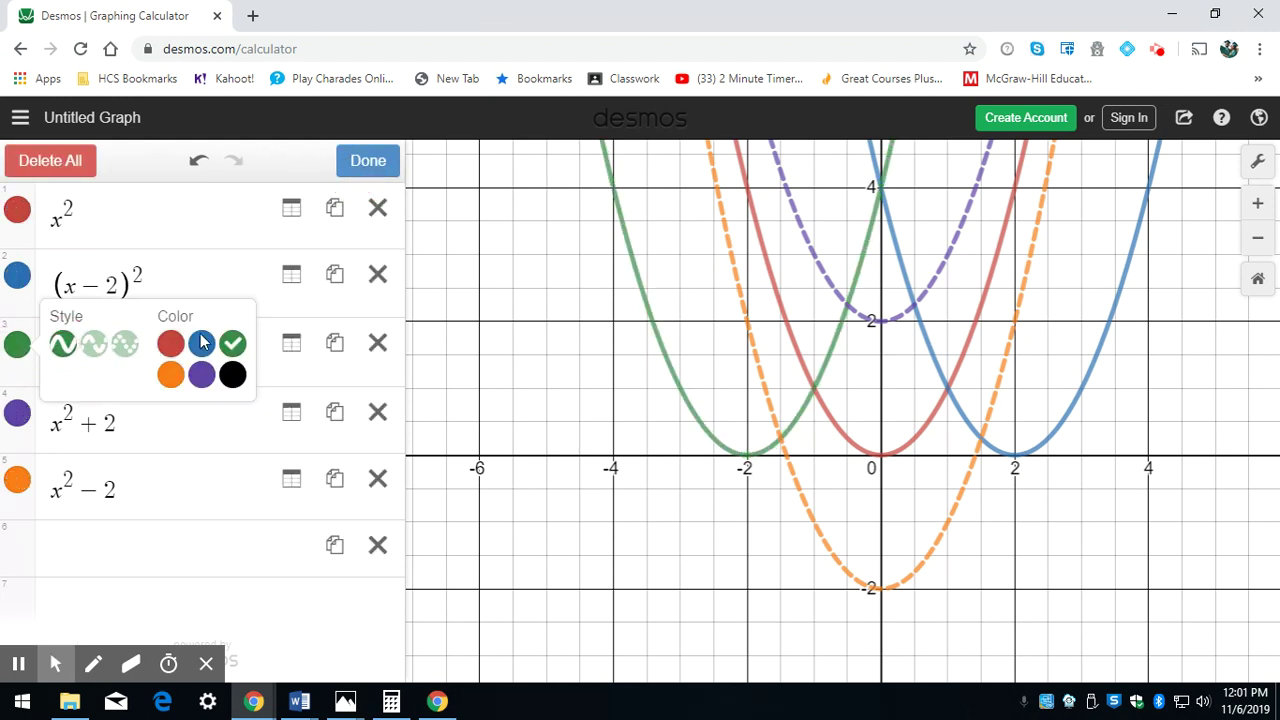
{"action": "left_click", "coordinate": [268, 586]}
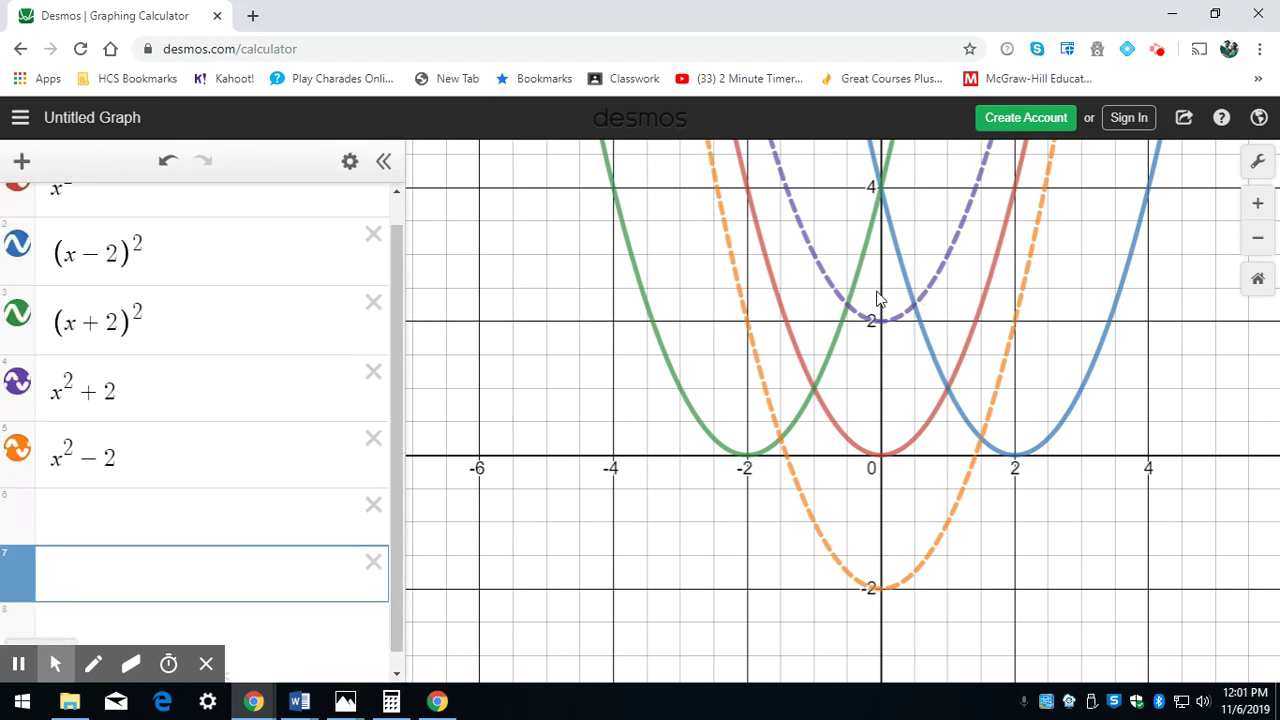
{"action": "scroll", "coordinate": [157, 315], "scroll_direction": "up", "scroll_amount": 1}
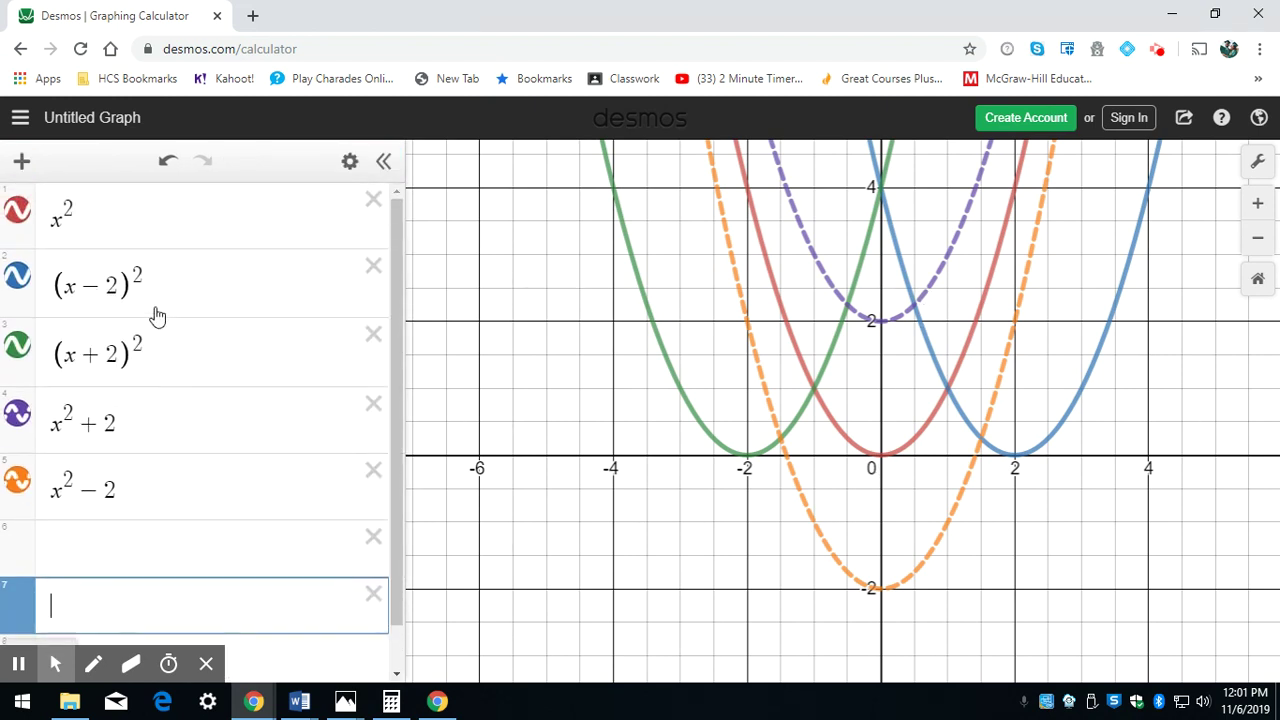
{"action": "left_click", "coordinate": [124, 227]}
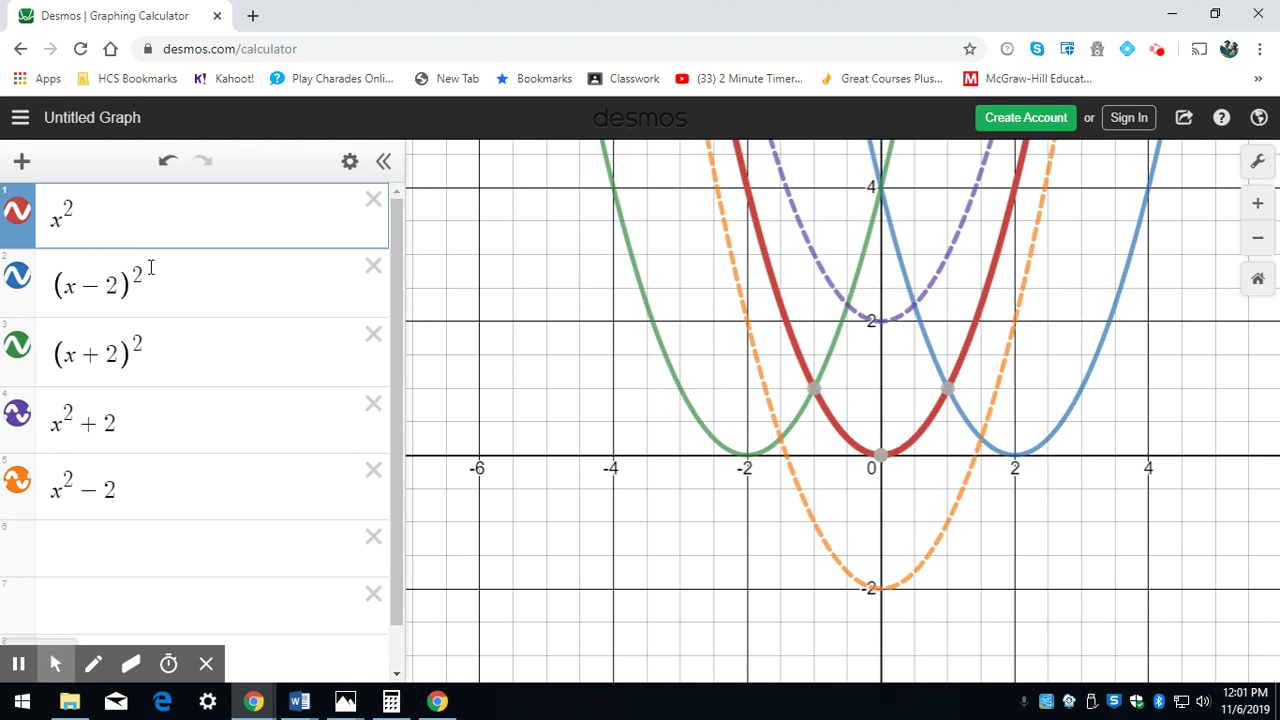
{"action": "left_click", "coordinate": [143, 291]}
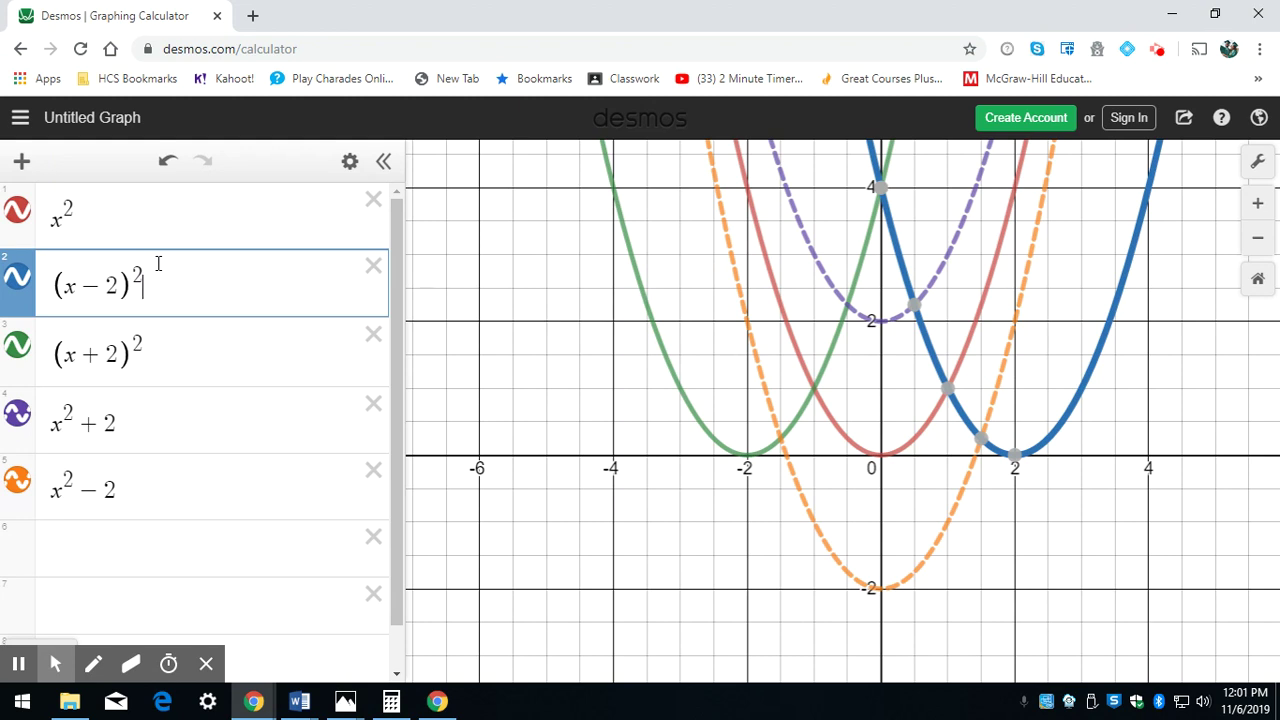
{"action": "left_click", "coordinate": [166, 354]}
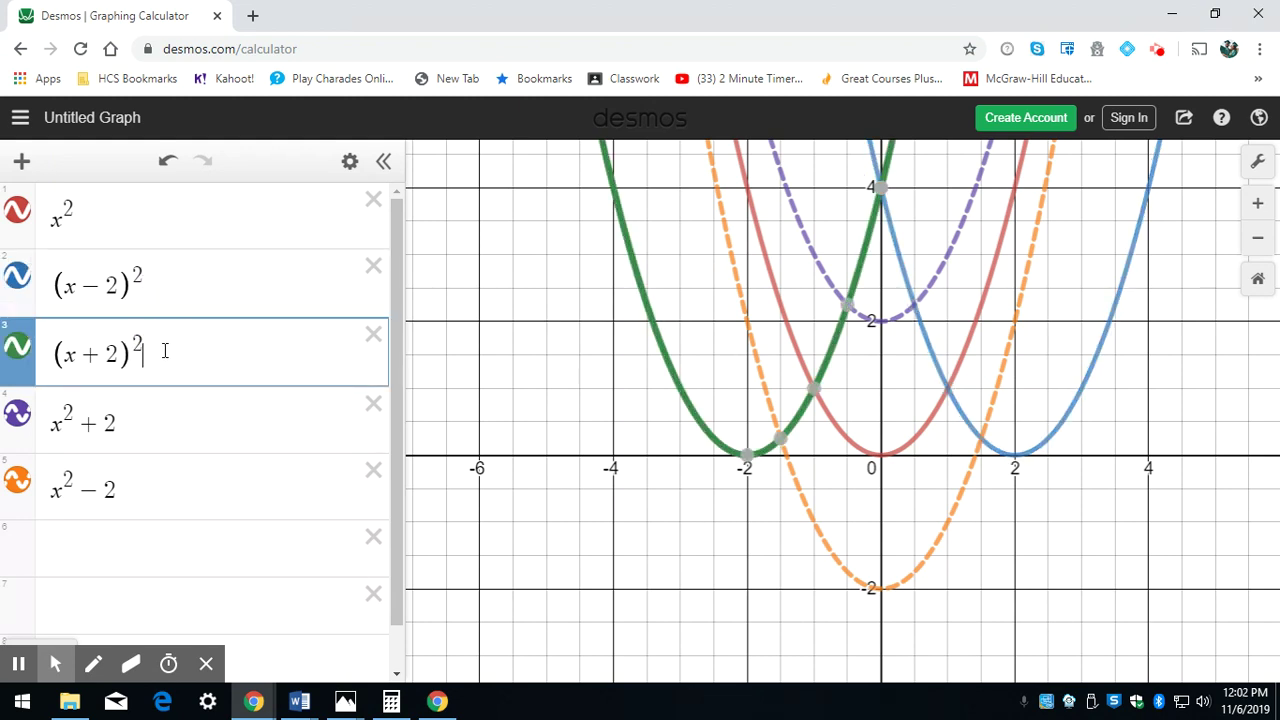
{"action": "left_click", "coordinate": [153, 424]}
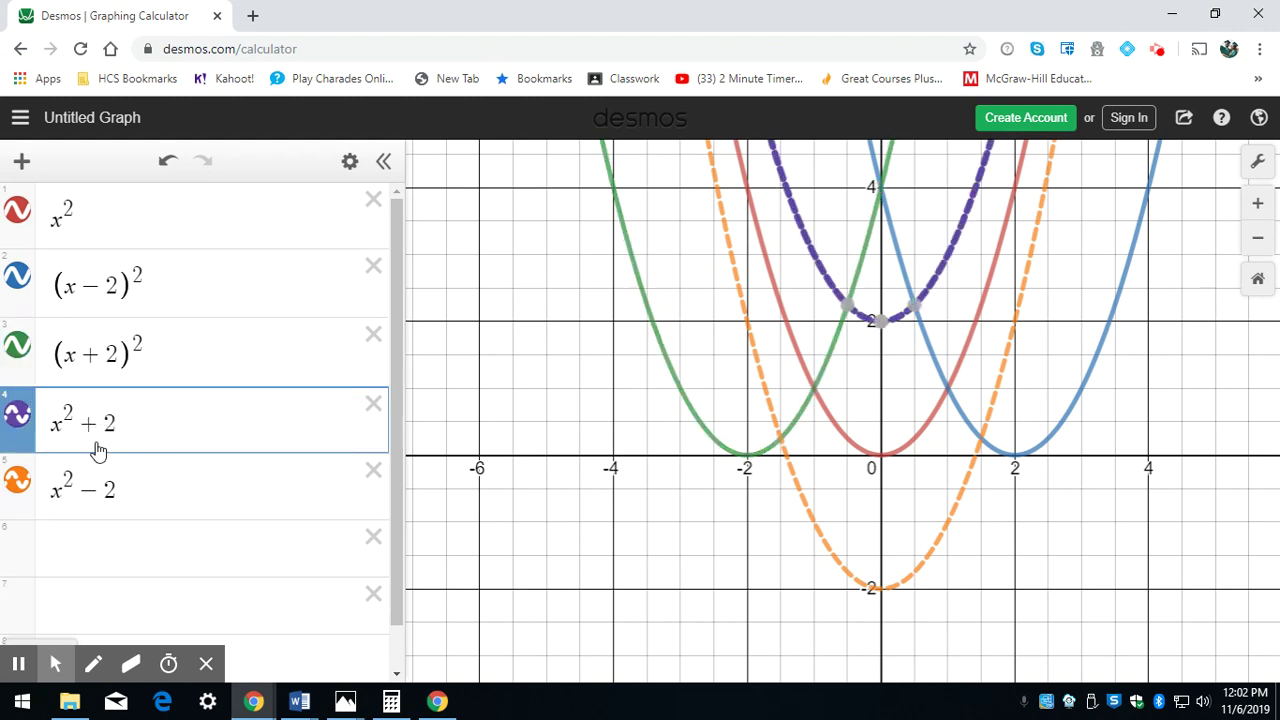
{"action": "left_click", "coordinate": [162, 501]}
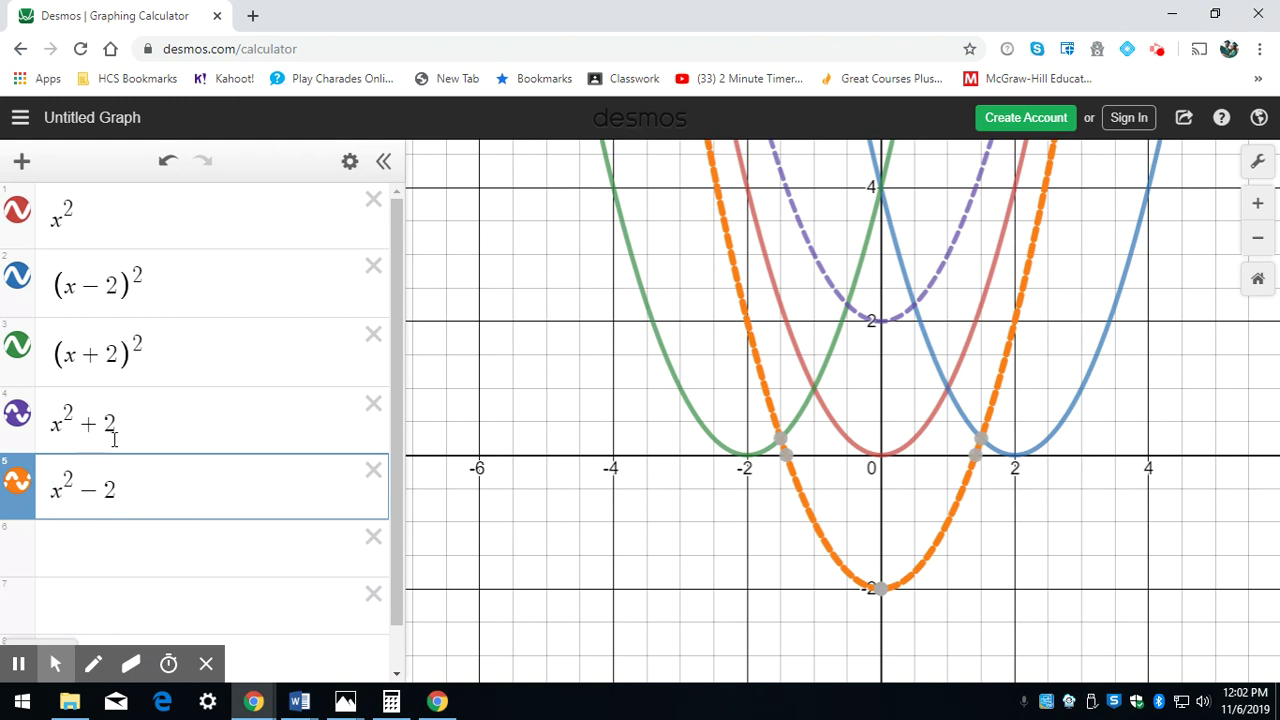
Step: Enter (x−h)^2+k in row 6 with sliders for h and k, and delete the (x−2)² row
{"action": "left_click", "coordinate": [150, 559]}
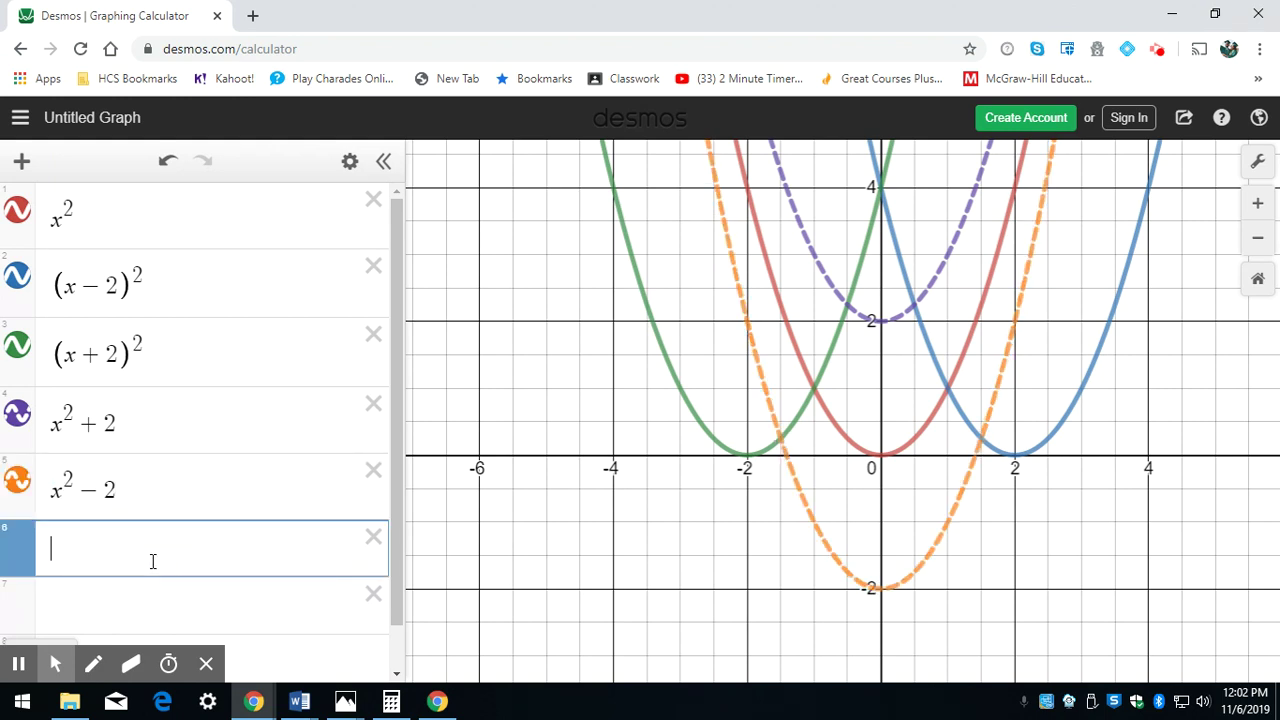
{"action": "type", "text": "()"}
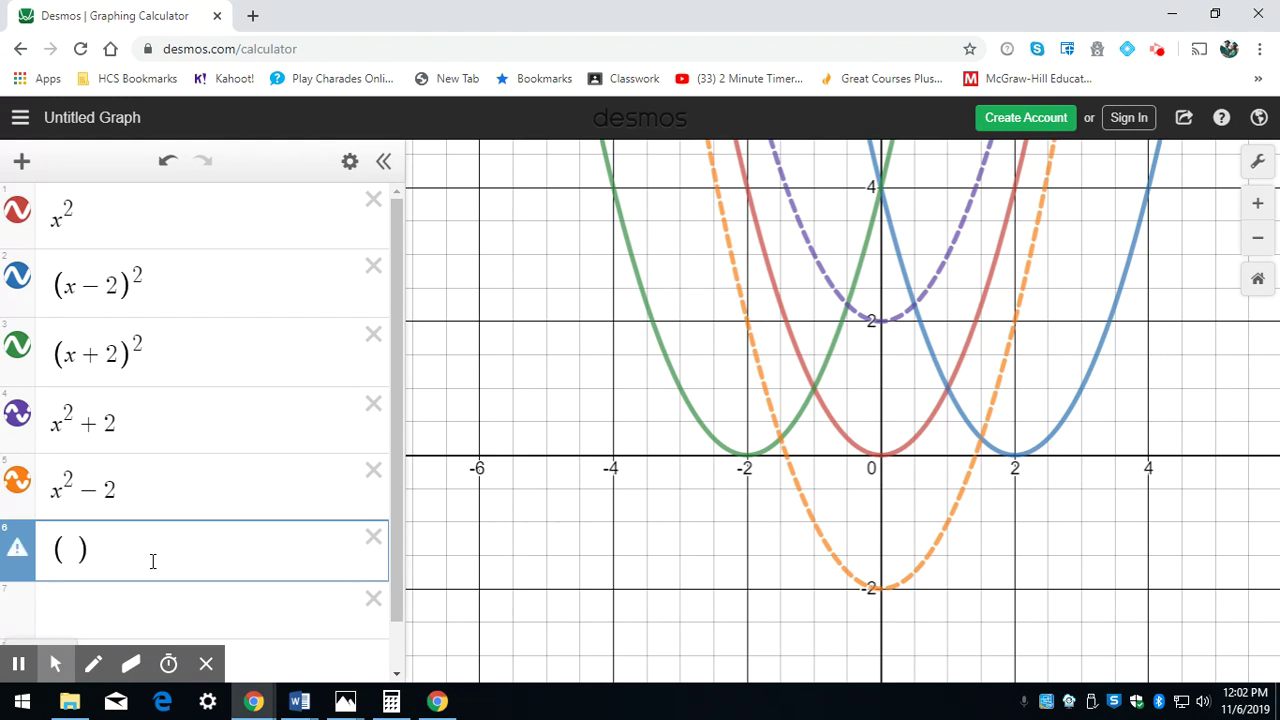
{"action": "type", "text": "x-h"}
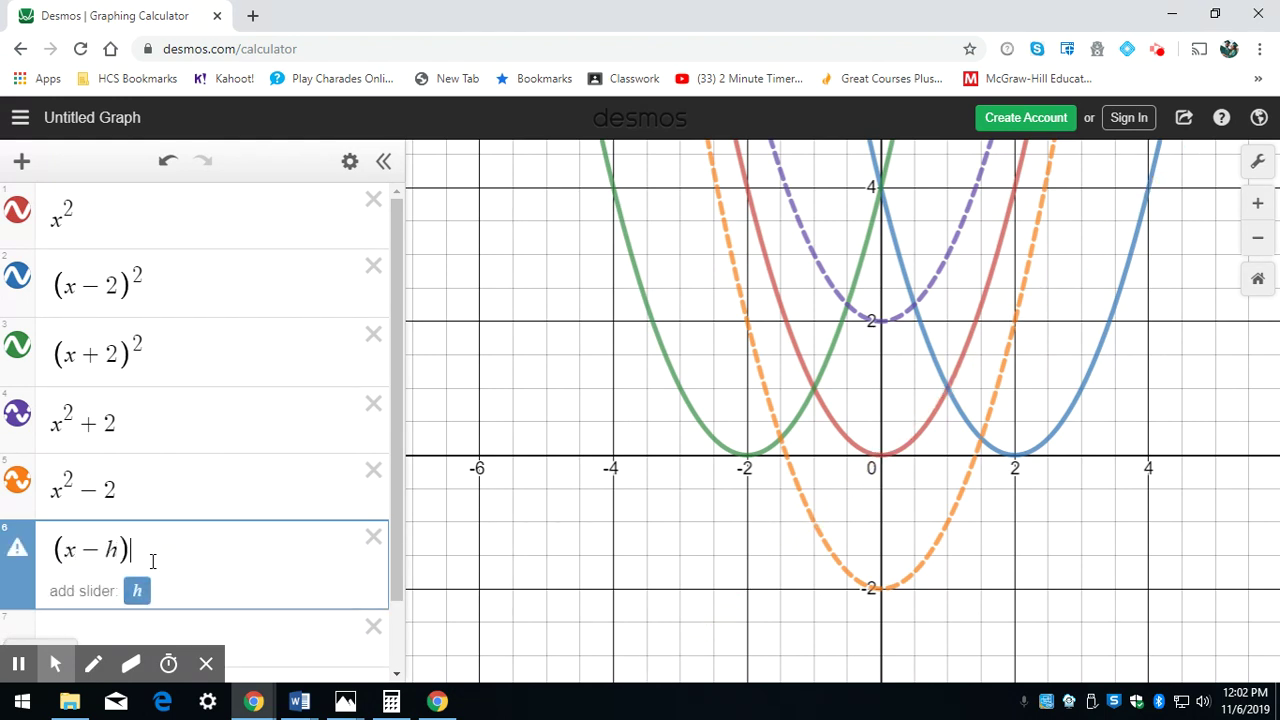
{"action": "type", "text": "^2"}
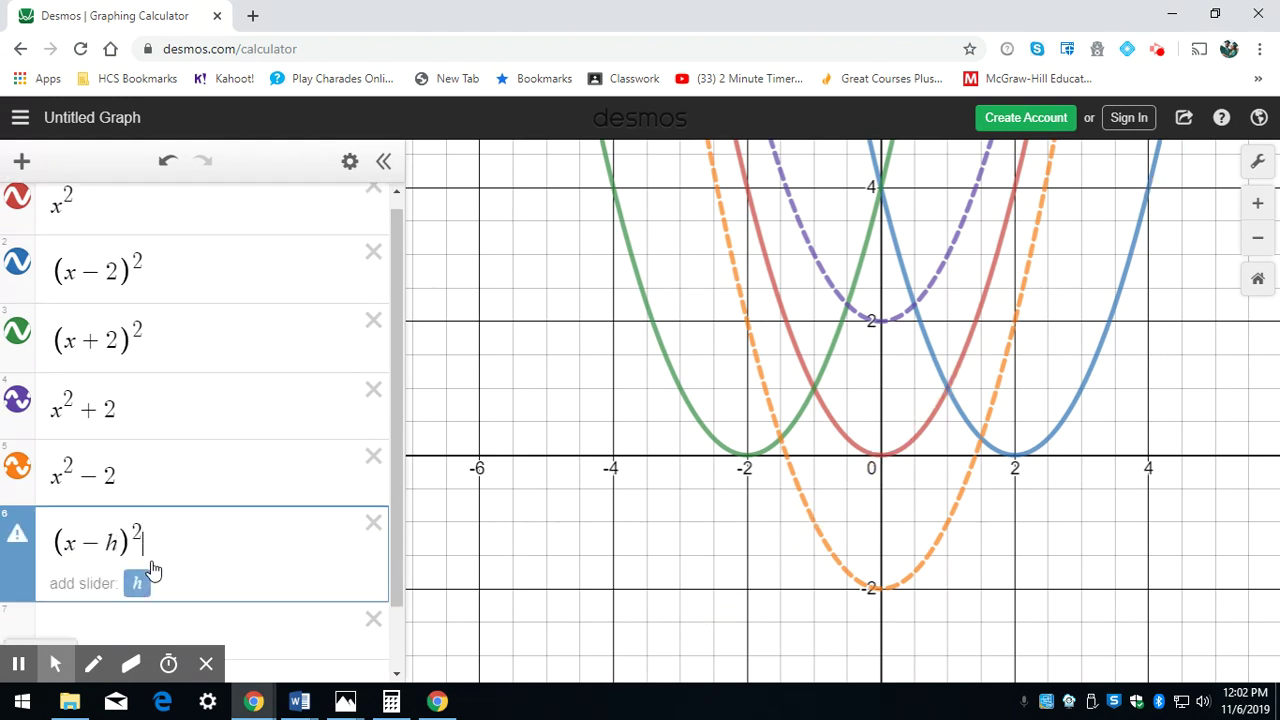
{"action": "type", "text": "+k"}
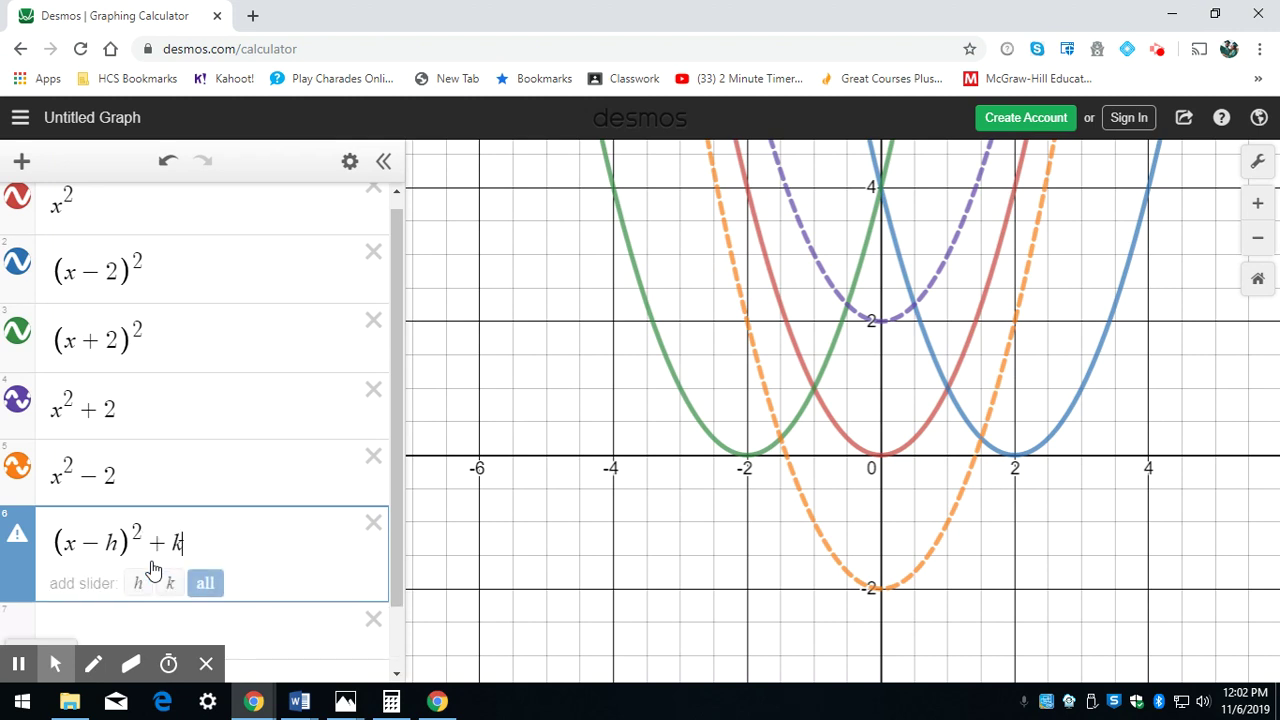
{"action": "left_click", "coordinate": [208, 586]}
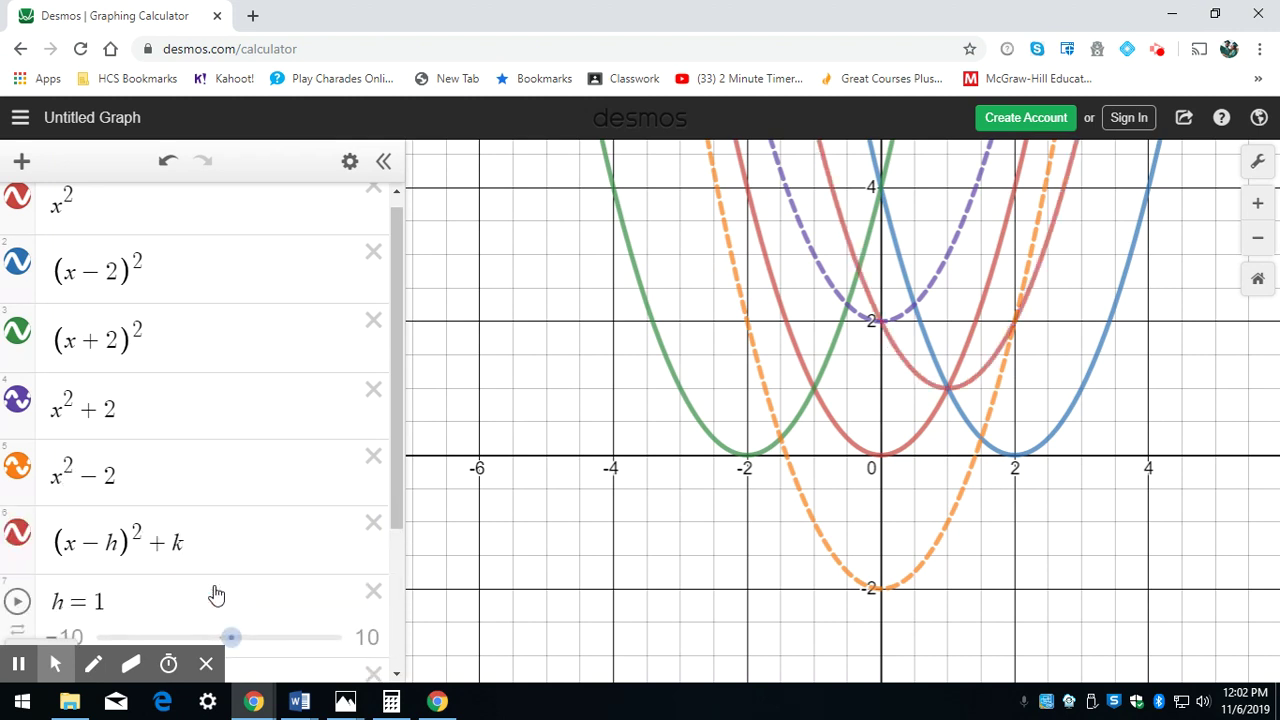
{"action": "left_click", "coordinate": [372, 252]}
Step: Delete the (x+2)², x²+2 and x²−2 rows and drag the h slider to −4.7
{"action": "left_click", "coordinate": [371, 254]}
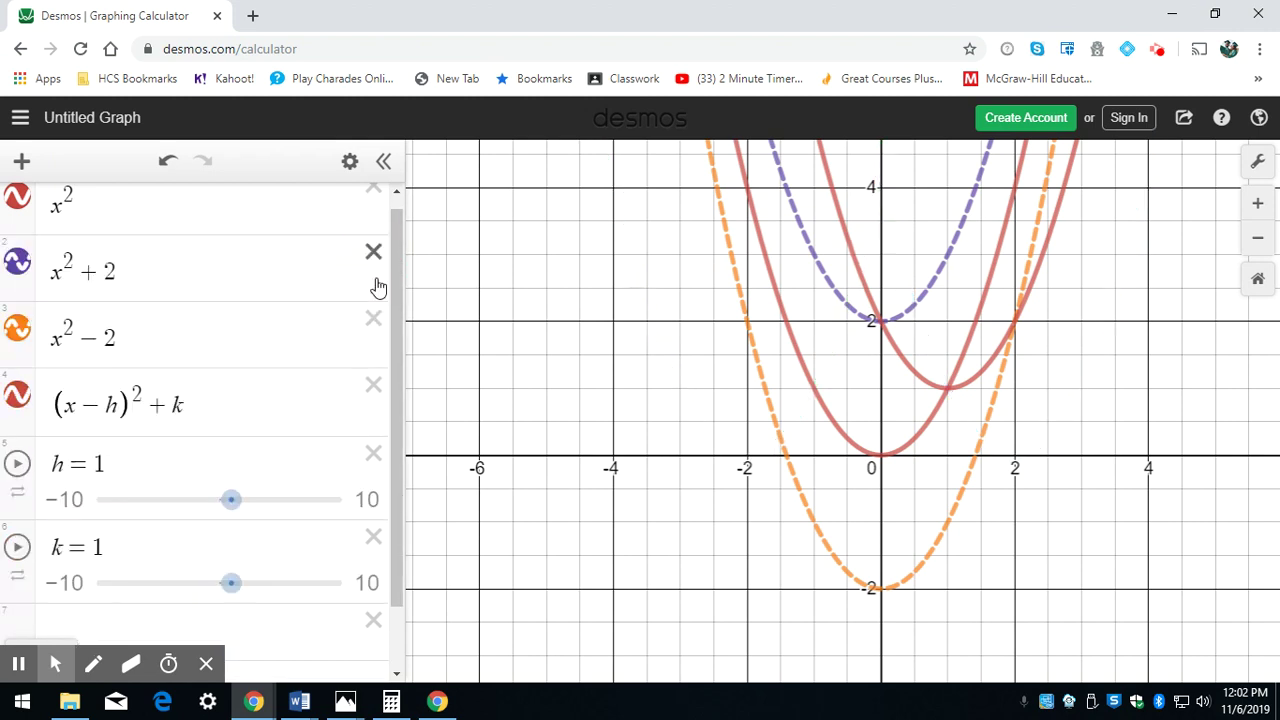
{"action": "left_click", "coordinate": [372, 252]}
{"action": "left_click", "coordinate": [378, 250]}
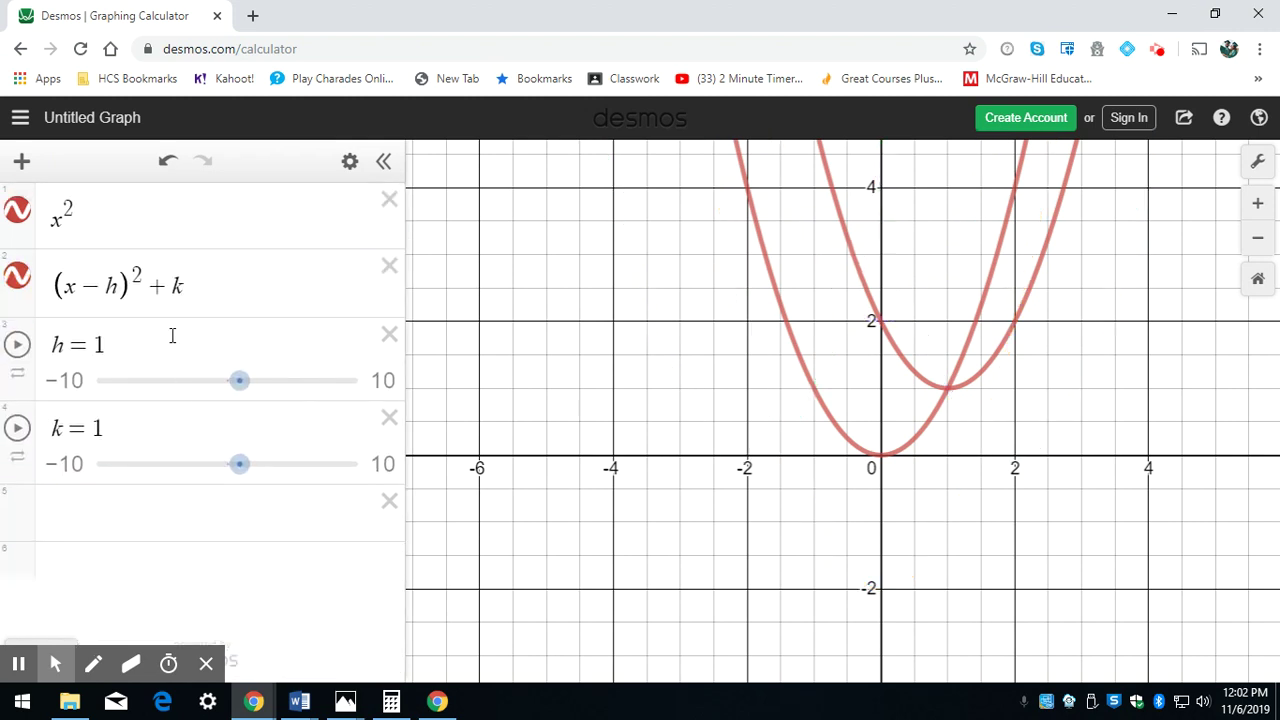
{"action": "left_click_drag", "start_coordinate": [248, 385], "coordinate": [168, 388]}
Step: Change the (x−h)²+k parabola's colour to blue
{"action": "left_click", "coordinate": [347, 161]}
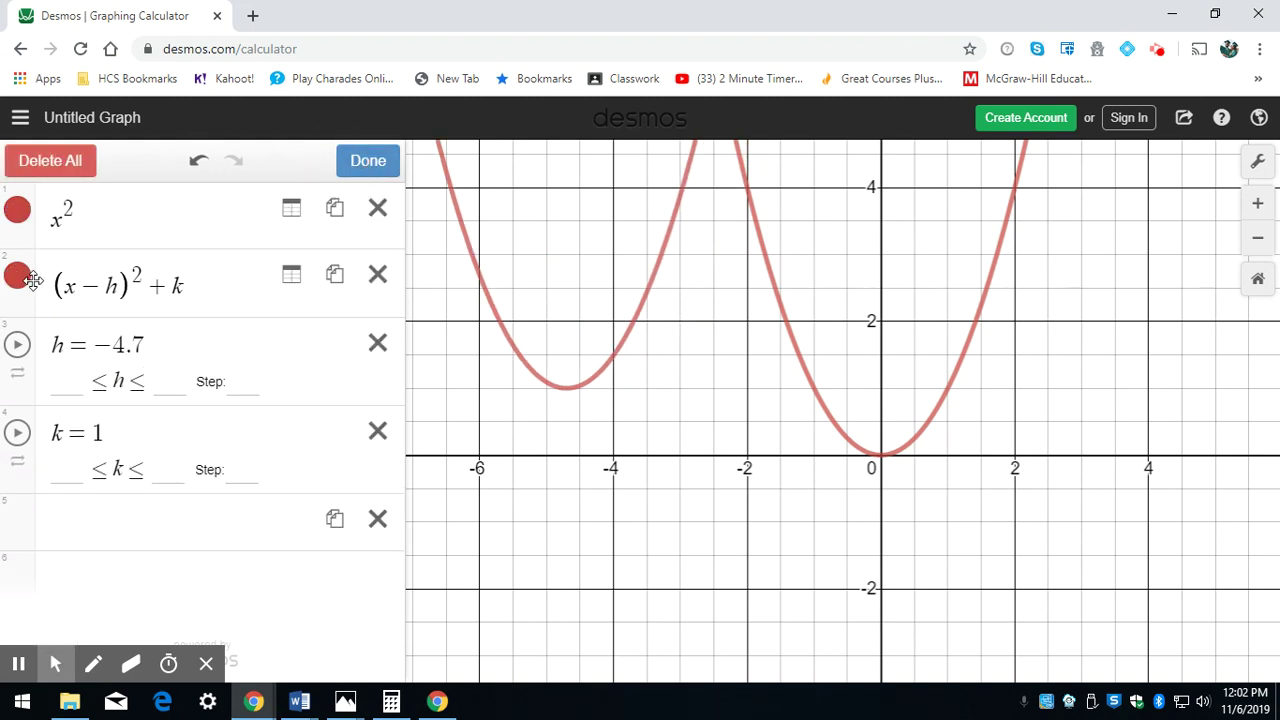
{"action": "left_click", "coordinate": [20, 278]}
{"action": "left_click", "coordinate": [201, 274]}
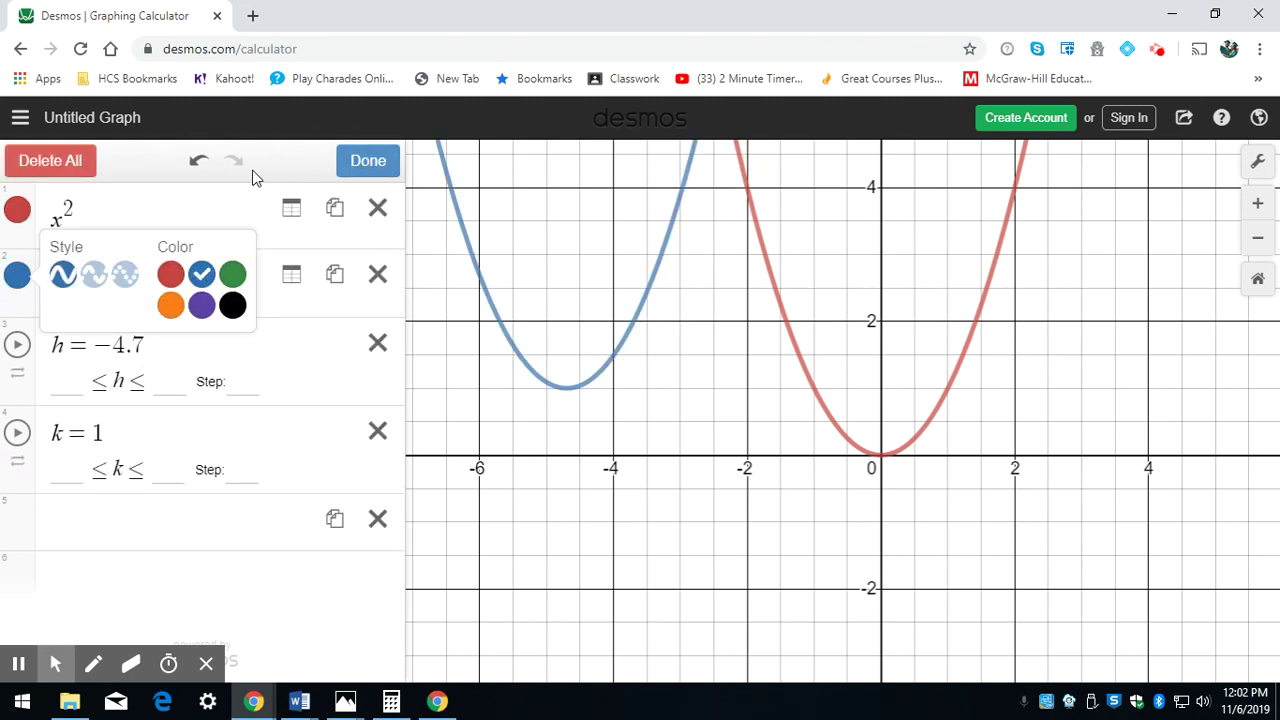
{"action": "left_click", "coordinate": [305, 160]}
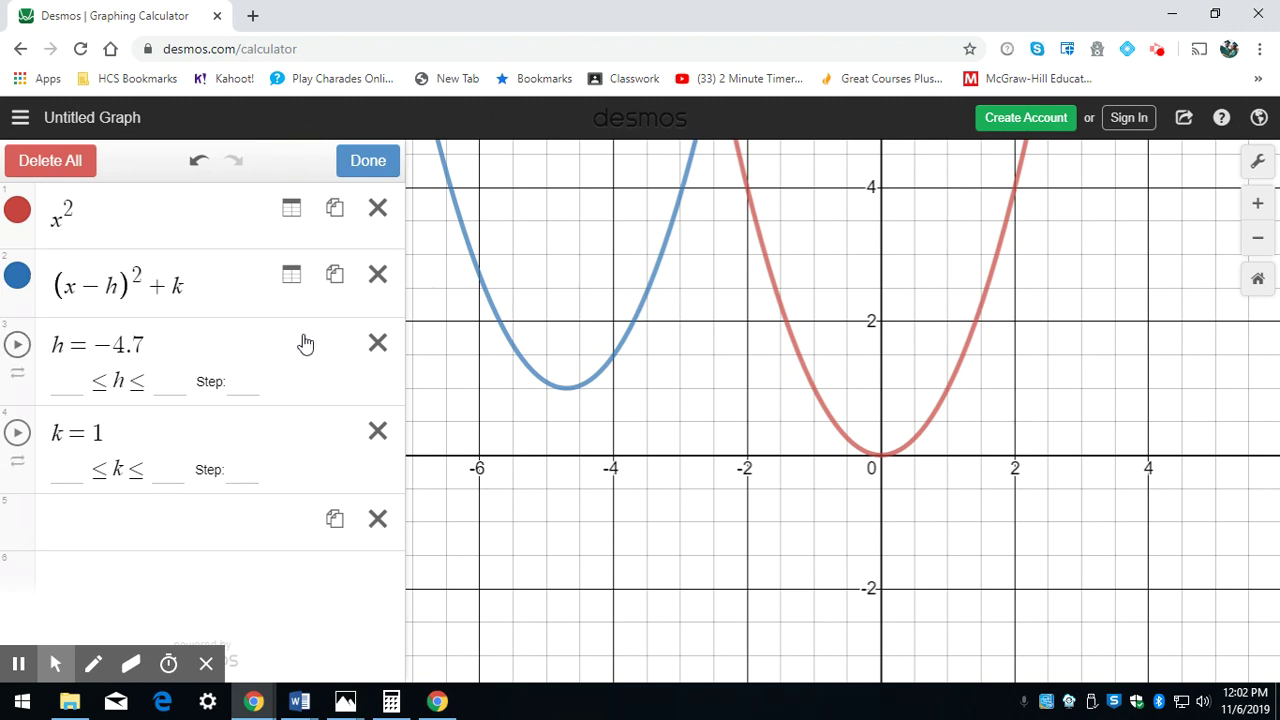
{"action": "left_click", "coordinate": [145, 340]}
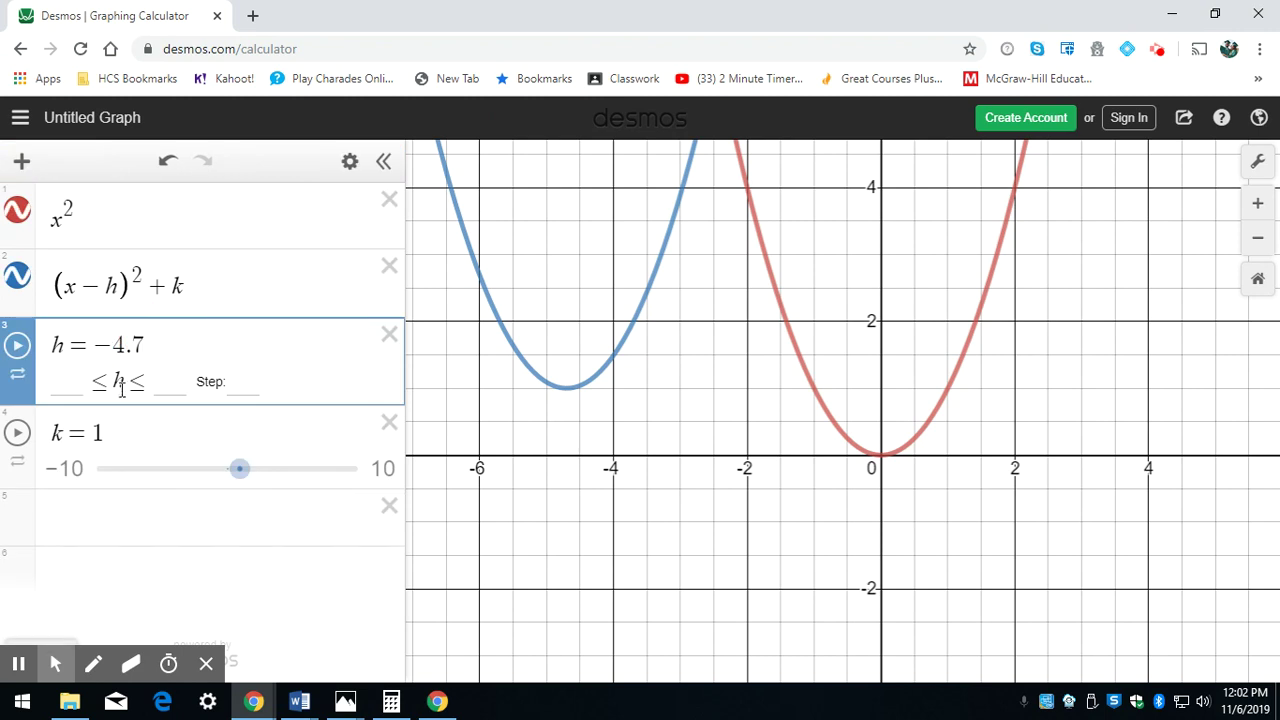
Step: Drag the h and k sliders until they read h = 3 and k = −2
{"action": "left_click", "coordinate": [17, 373]}
{"action": "left_click_drag", "start_coordinate": [166, 381], "coordinate": [268, 381]}
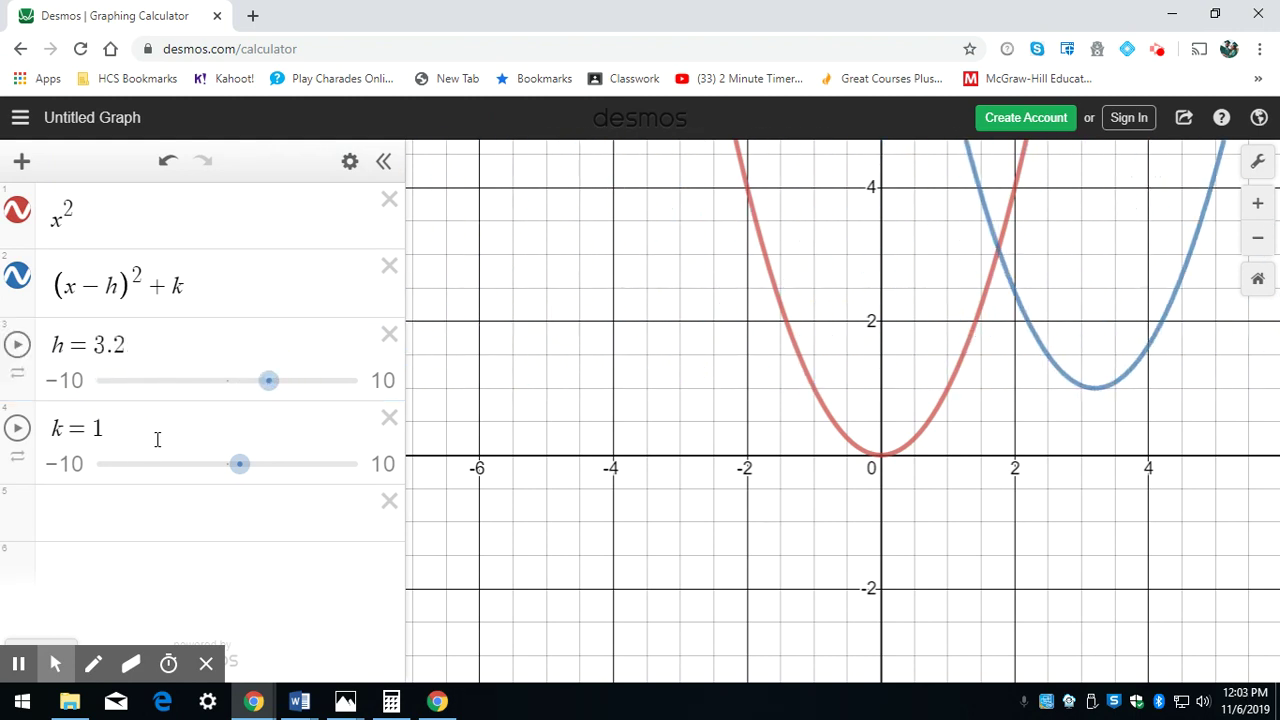
{"action": "left_click_drag", "start_coordinate": [226, 466], "coordinate": [262, 440]}
{"action": "left_click_drag", "start_coordinate": [268, 395], "coordinate": [247, 411]}
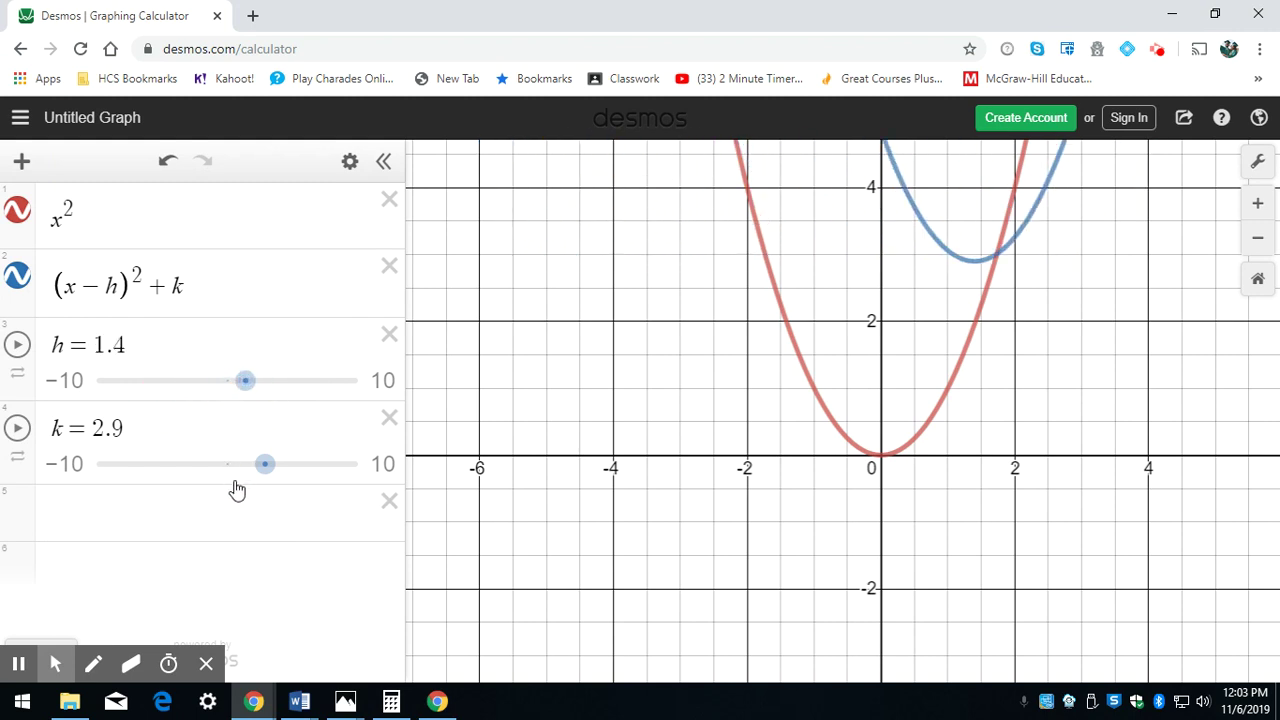
{"action": "left_click_drag", "start_coordinate": [264, 463], "coordinate": [163, 463]}
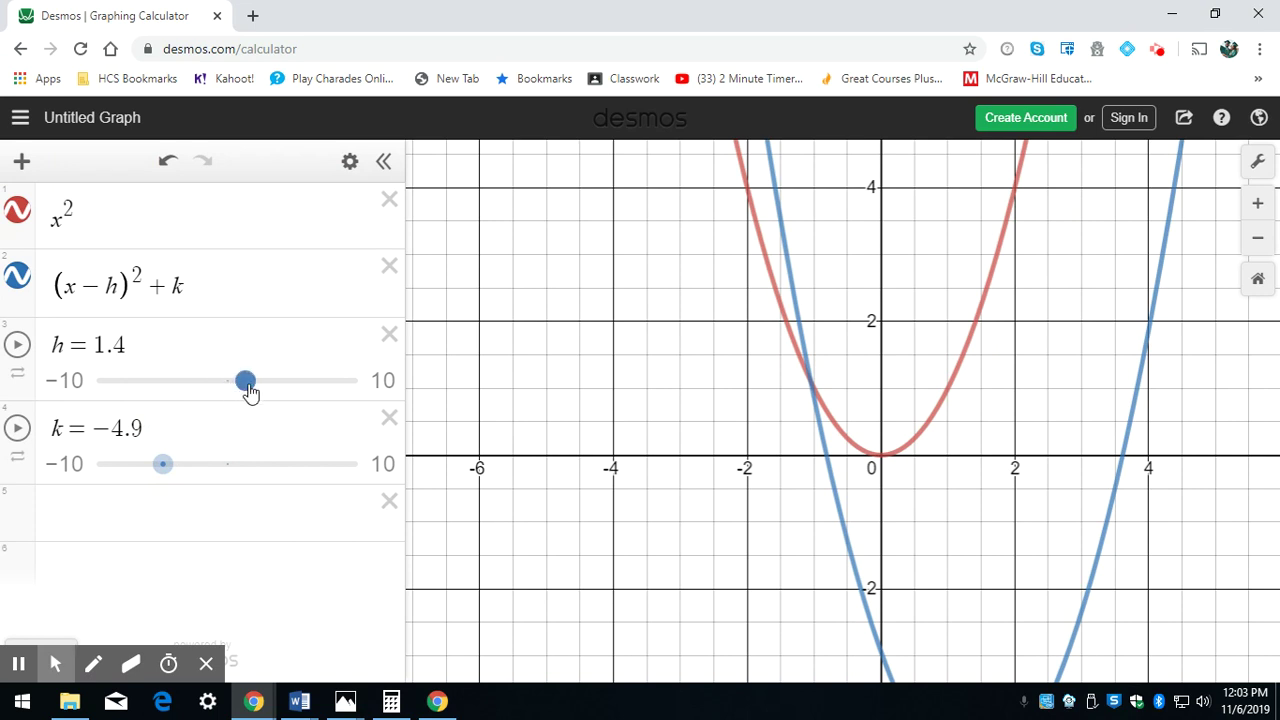
{"action": "left_click_drag", "start_coordinate": [249, 388], "coordinate": [266, 381]}
{"action": "left_click_drag", "start_coordinate": [163, 463], "coordinate": [198, 461]}
Step: Enter (x-3)^2-2 in row 5 so it overlaps the slider parabola
{"action": "left_click", "coordinate": [199, 521]}
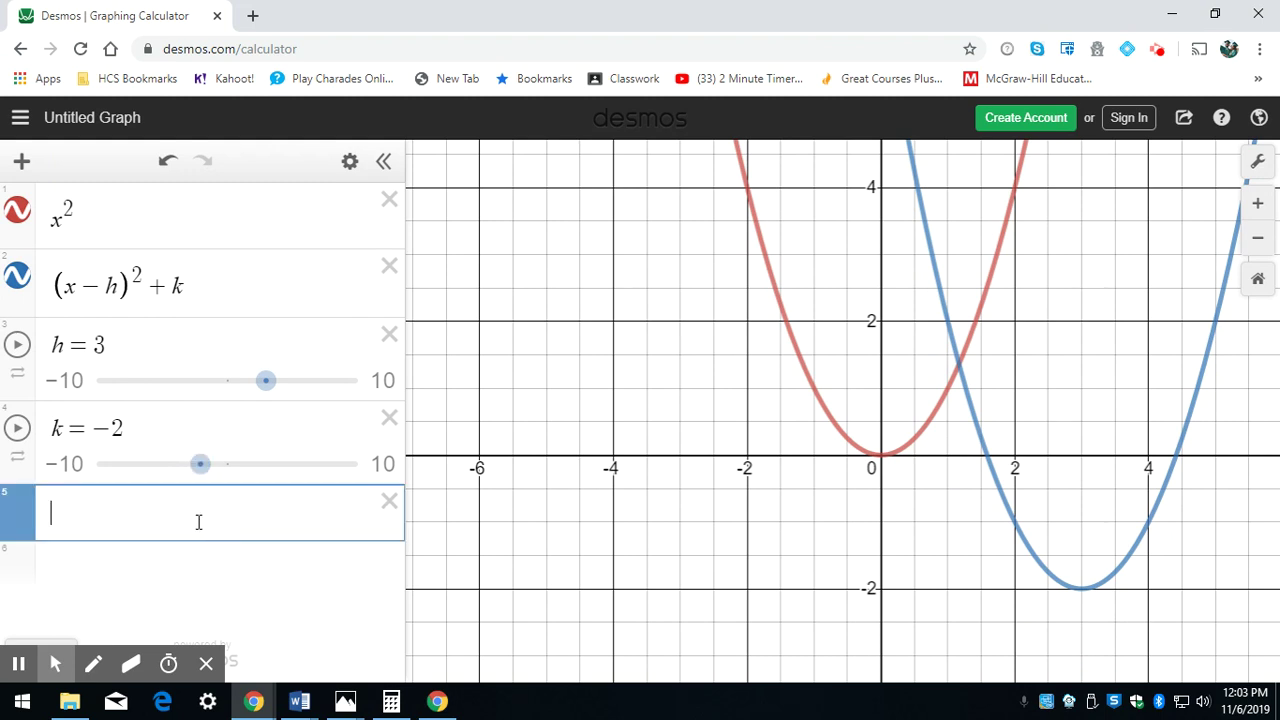
{"action": "type", "text": "("}
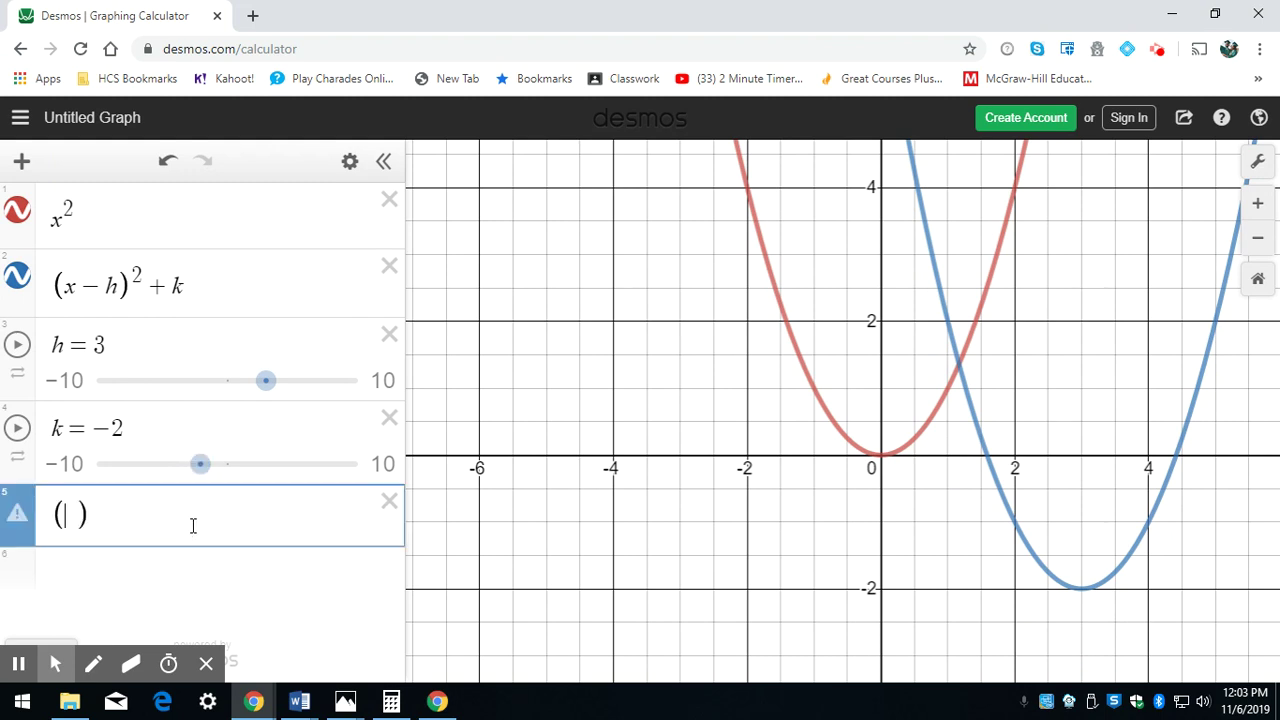
{"action": "type", "text": "x"}
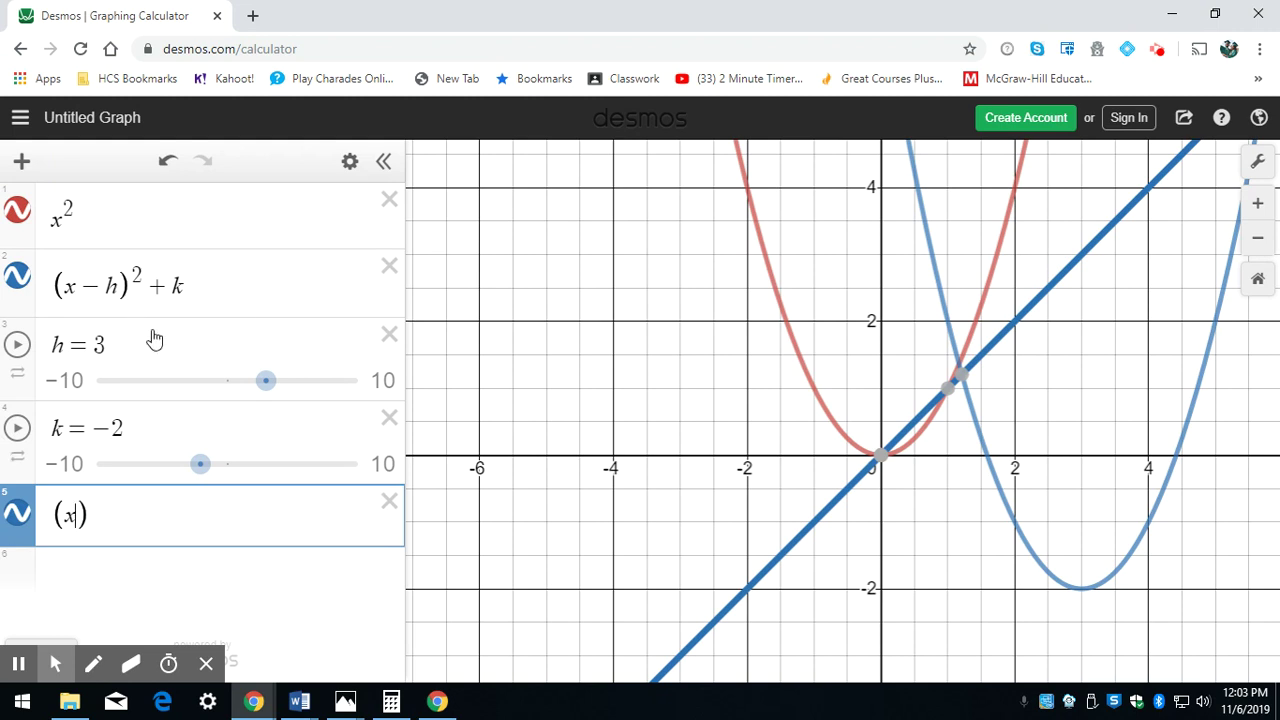
{"action": "type", "text": "-3)"}
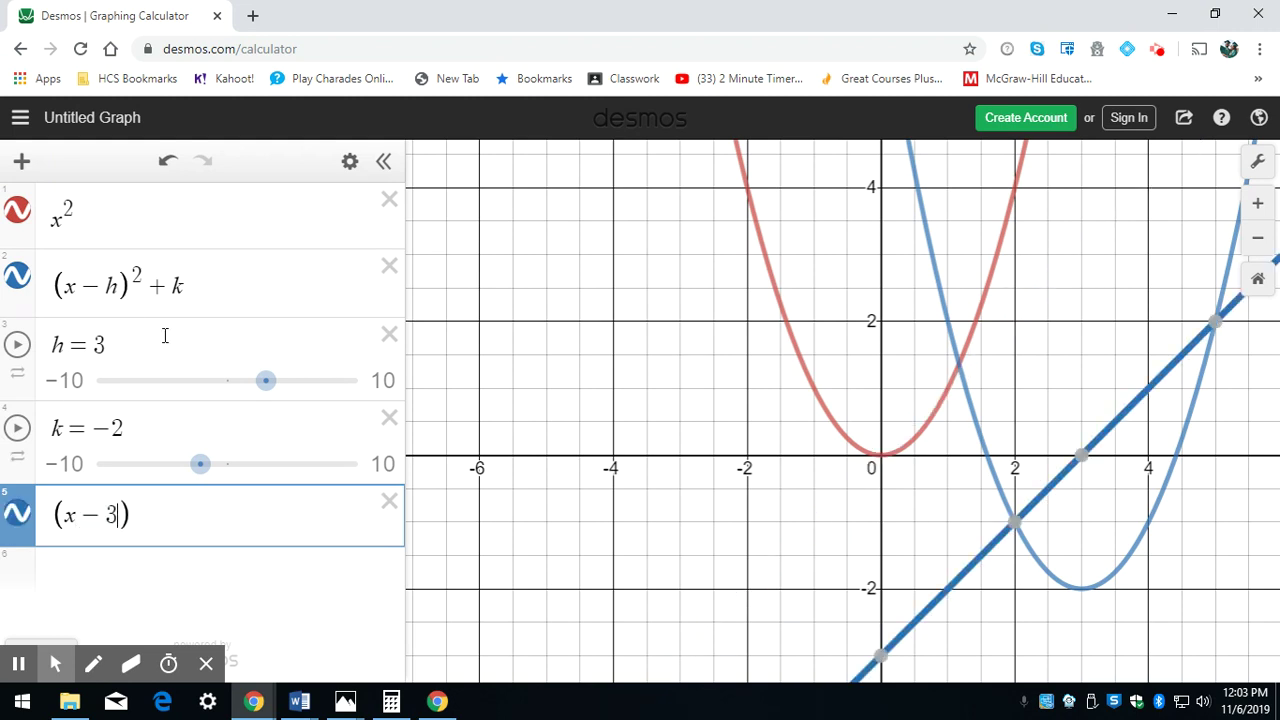
{"action": "type", "text": "^2"}
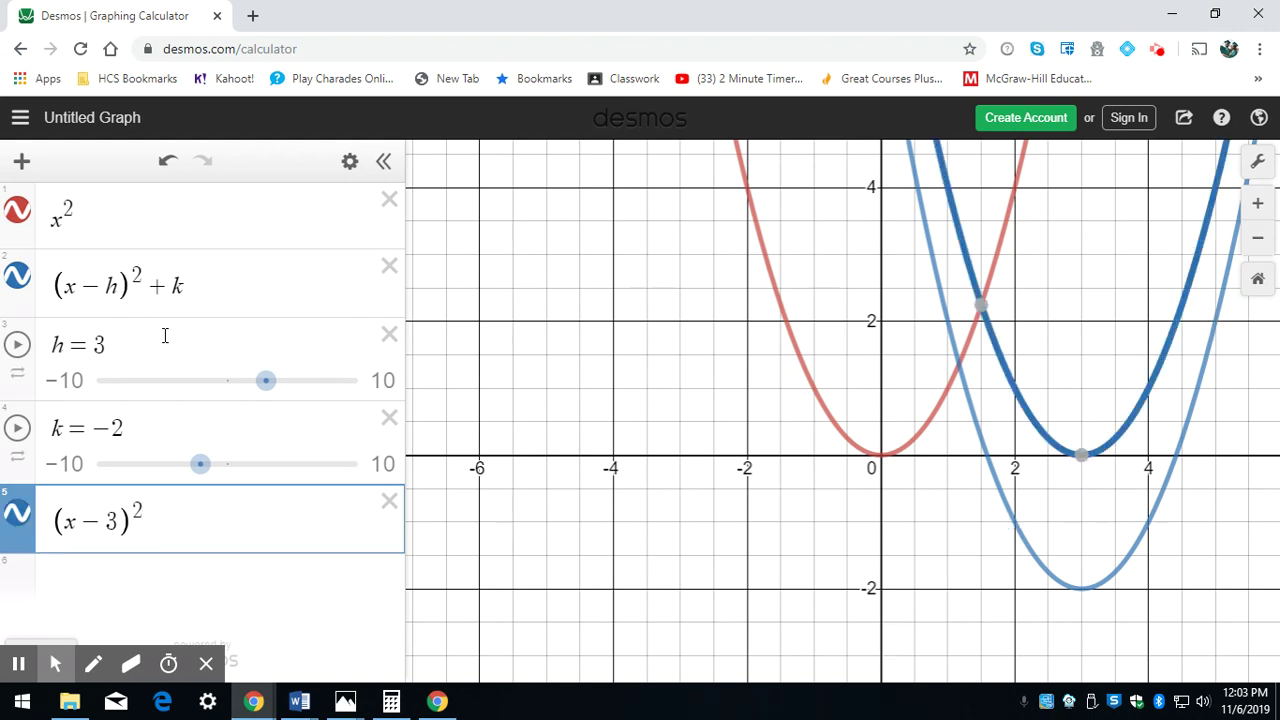
{"action": "key", "text": "Right"}
{"action": "type", "text": "+"}
{"action": "key", "text": "BackSpace"}
{"action": "type", "text": "-2"}
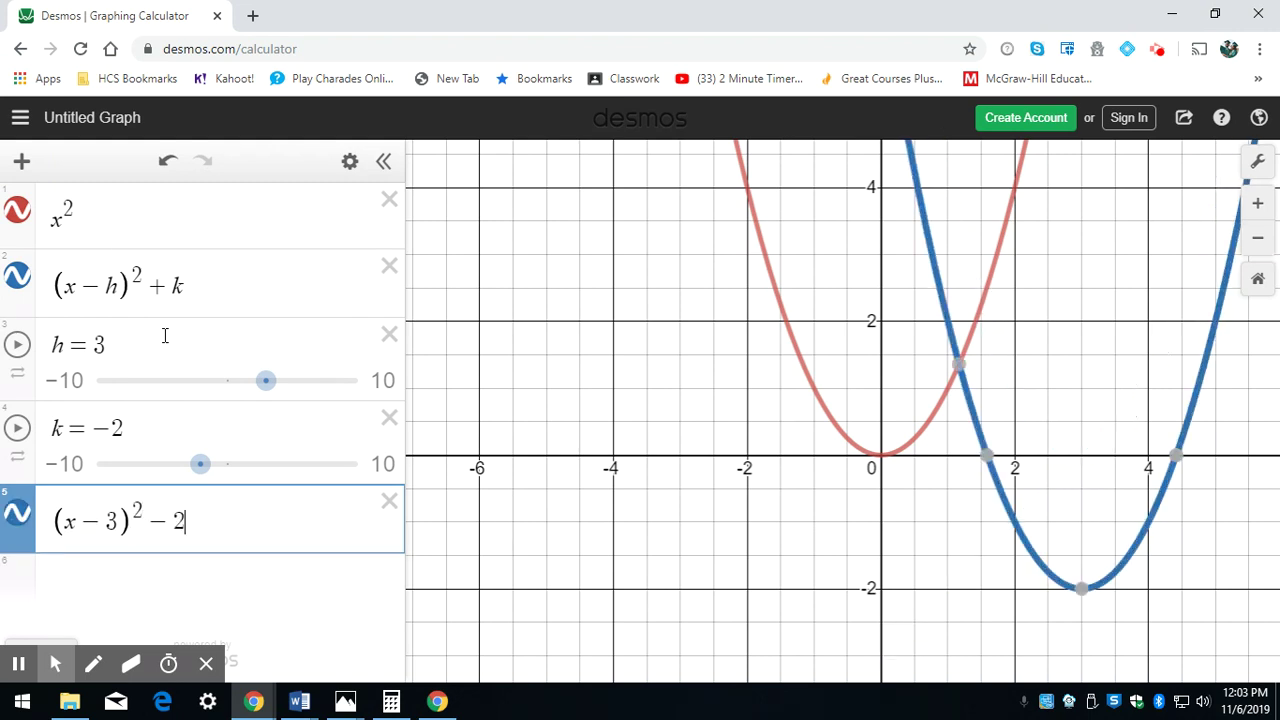
Step: Colour the (x − 3)² − 2 parabola purple
{"action": "left_click", "coordinate": [350, 161]}
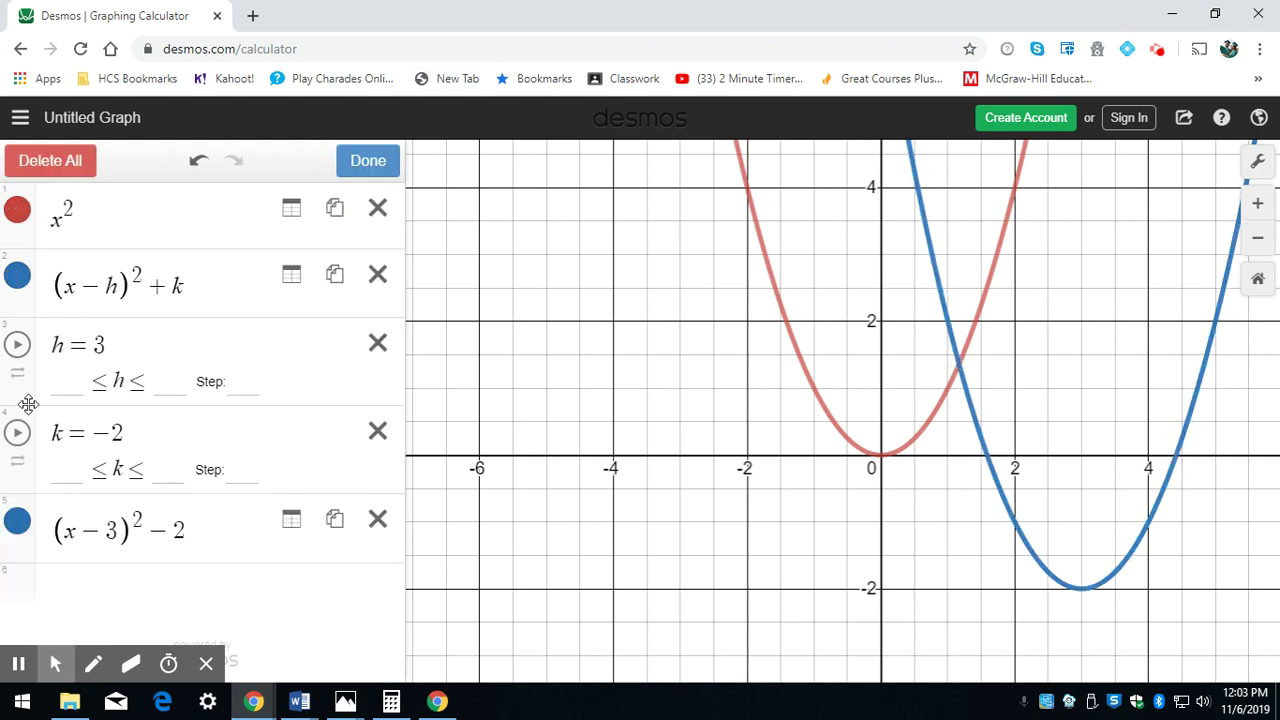
{"action": "left_click", "coordinate": [17, 520]}
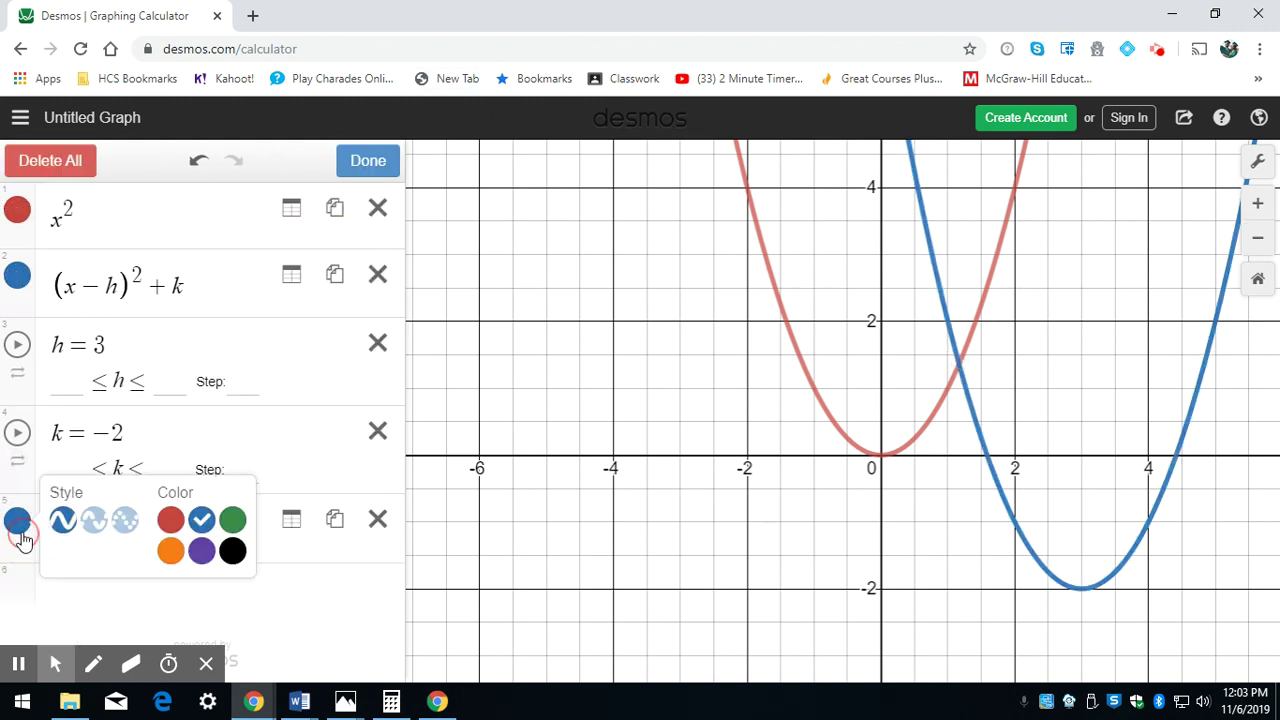
{"action": "left_click", "coordinate": [201, 551]}
{"action": "left_click", "coordinate": [209, 285]}
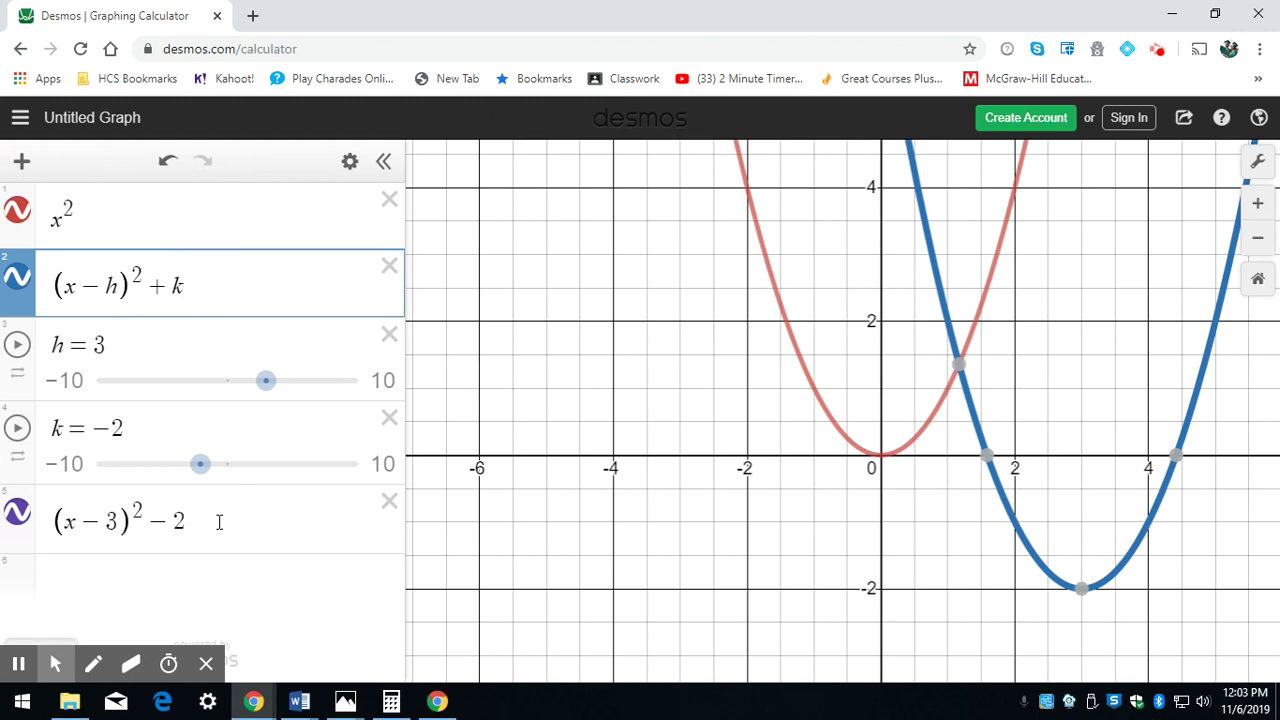
Step: Highlight the purple parabola and show its vertex coordinates (3, −2)
{"action": "left_click", "coordinate": [218, 520]}
{"action": "left_click", "coordinate": [214, 292]}
{"action": "left_click", "coordinate": [263, 522]}
{"action": "left_click", "coordinate": [244, 287]}
{"action": "left_click", "coordinate": [267, 502]}
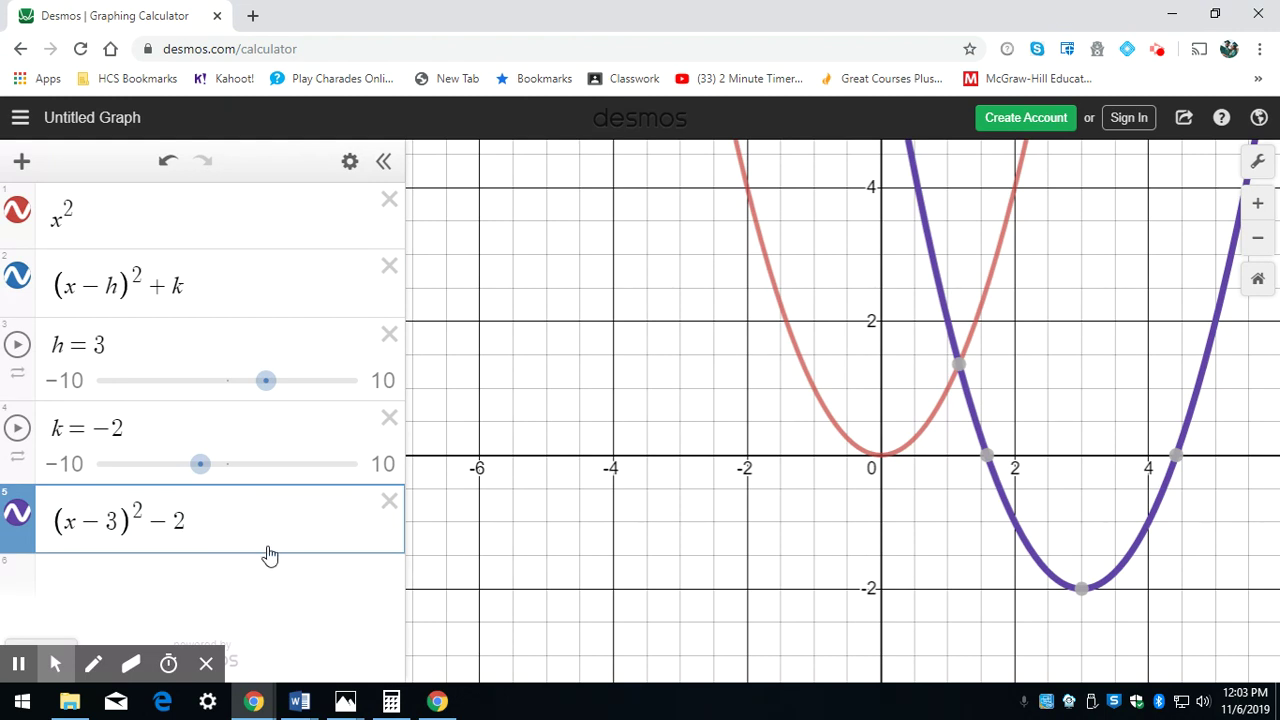
{"action": "left_click", "coordinate": [1082, 594]}
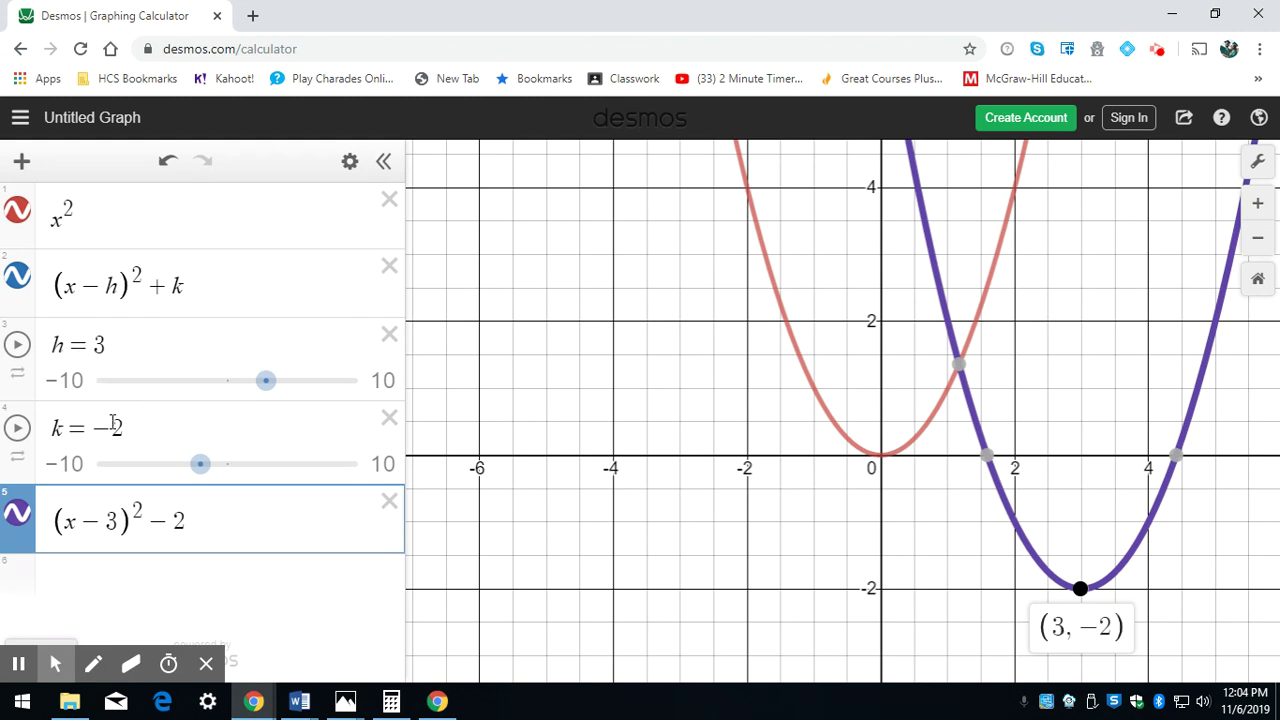
{"action": "left_click", "coordinate": [153, 598]}
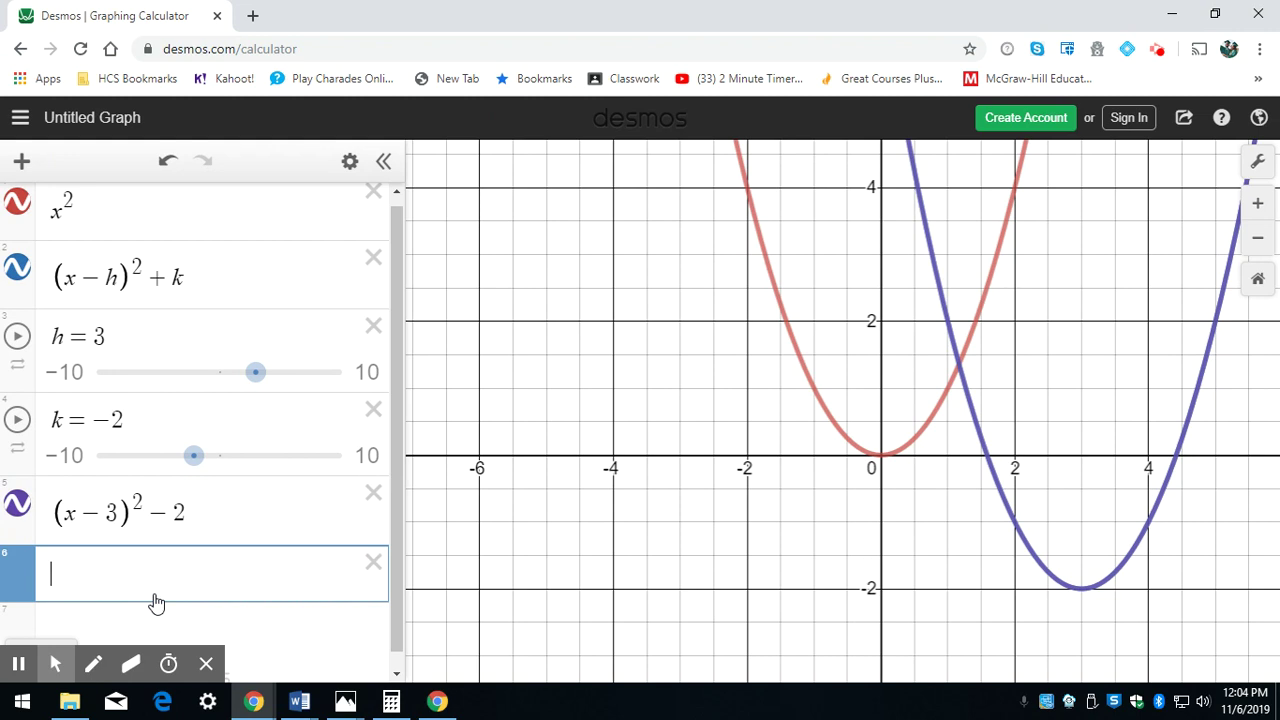
Step: Enter the point (3,-2) in row 6 to mark the purple parabola's vertex
{"action": "type", "text": "(3,"}
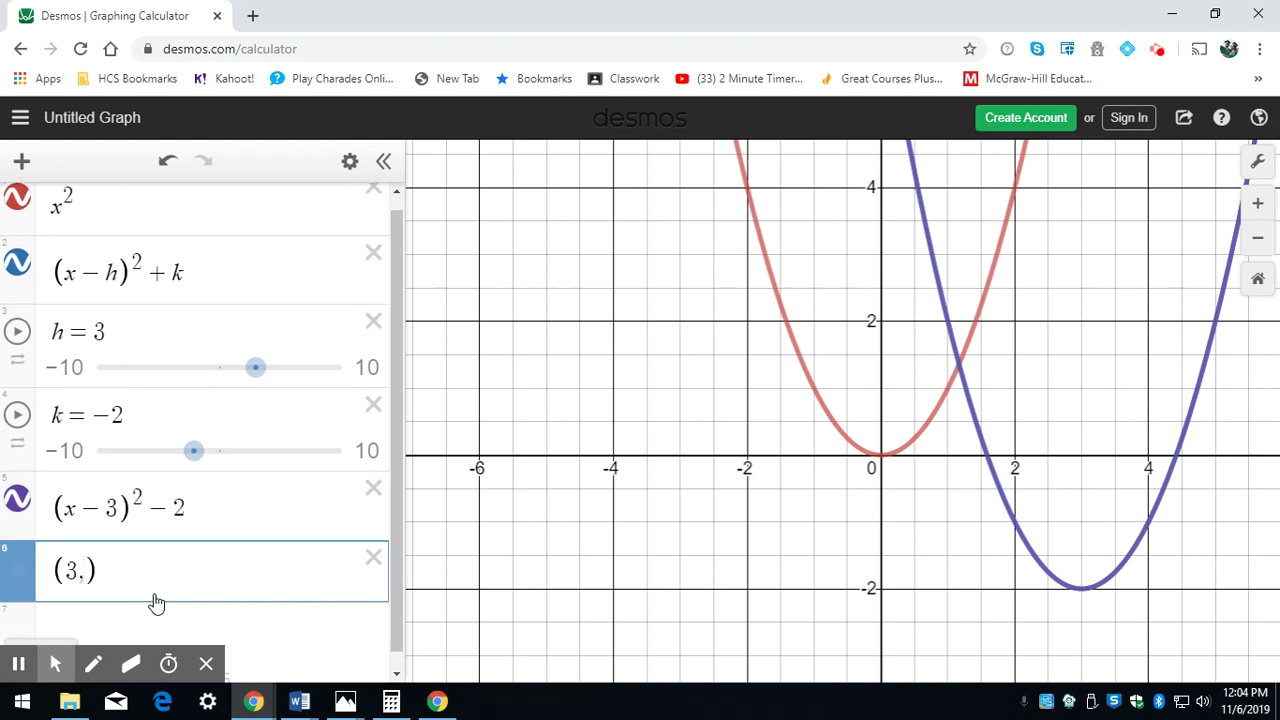
{"action": "type", "text": "-2"}
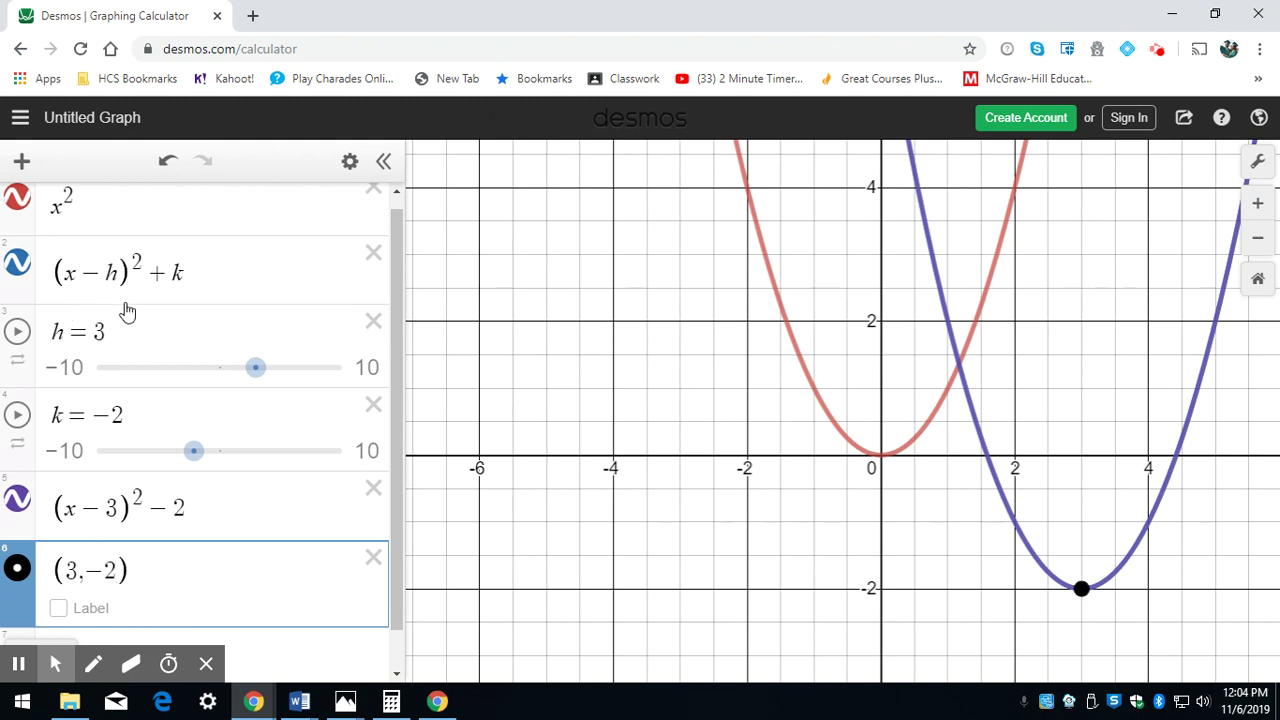
{"action": "scroll", "coordinate": [190, 450], "scroll_direction": "down", "scroll_amount": 1}
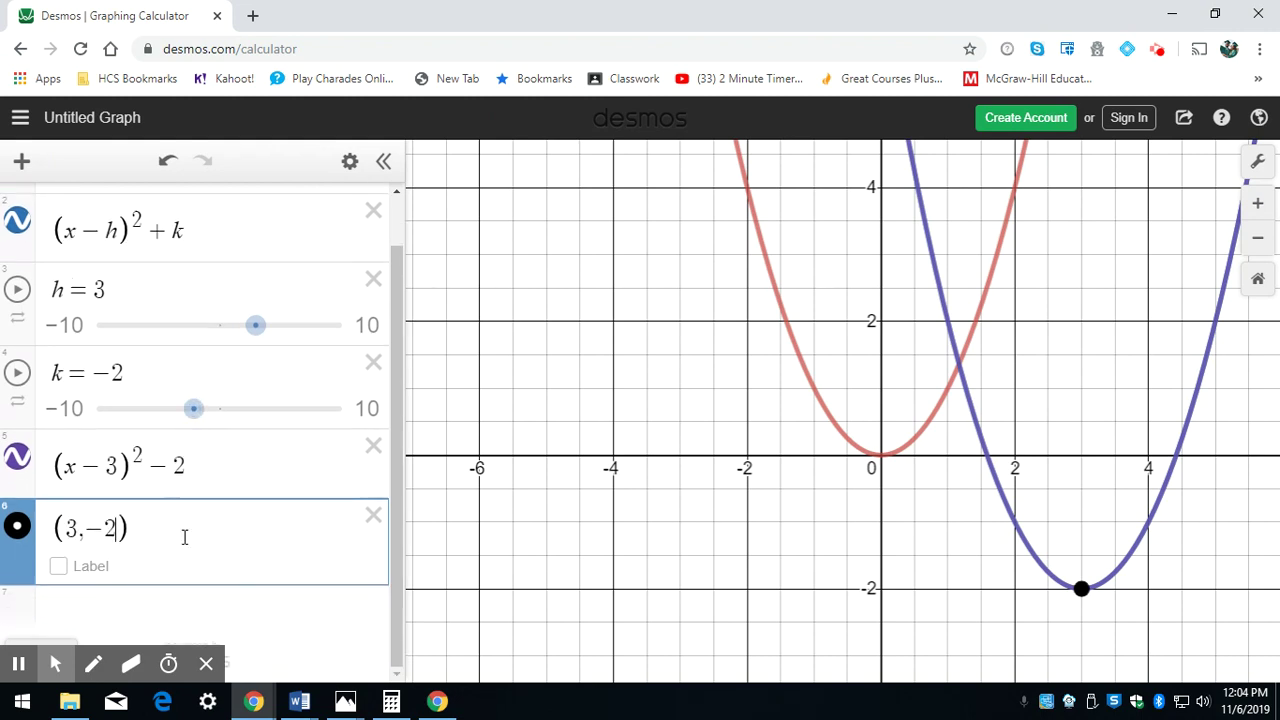
{"action": "left_click", "coordinate": [193, 606]}
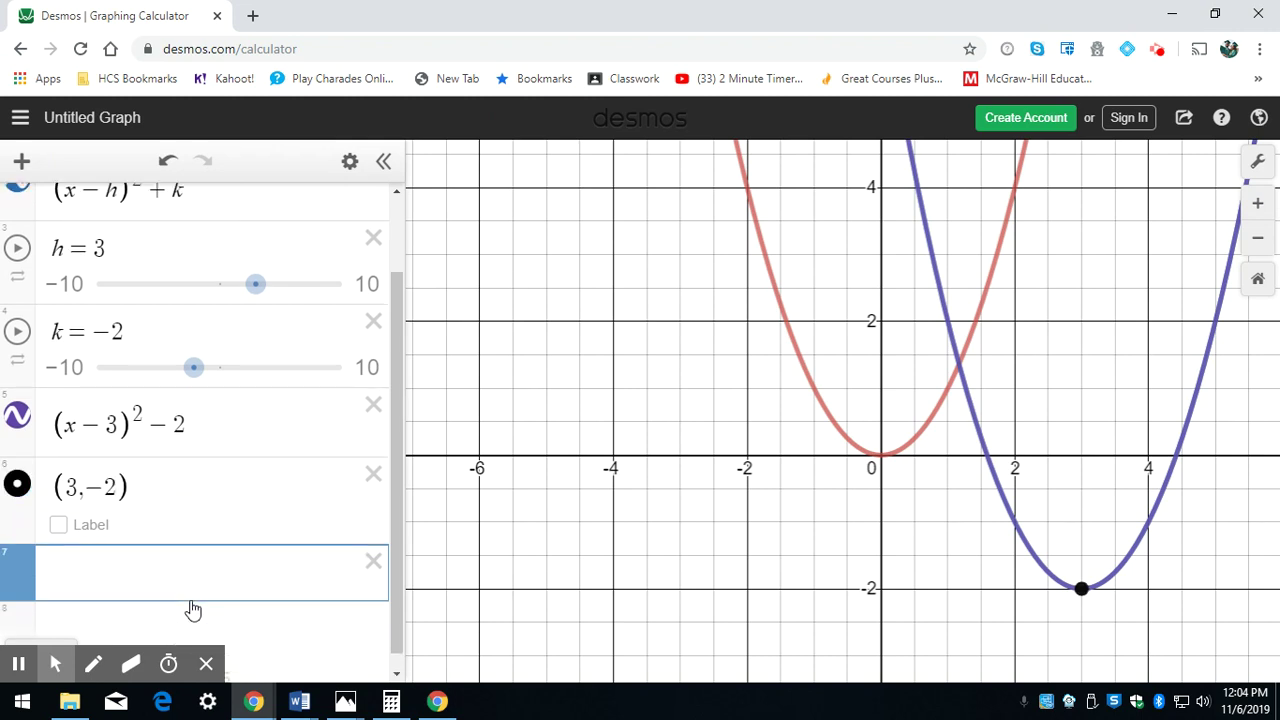
Step: Plot (x+3)^2-2 in row 7 and set its curve colour to green
{"action": "type", "text": "("}
{"action": "type", "text": "x+3)"}
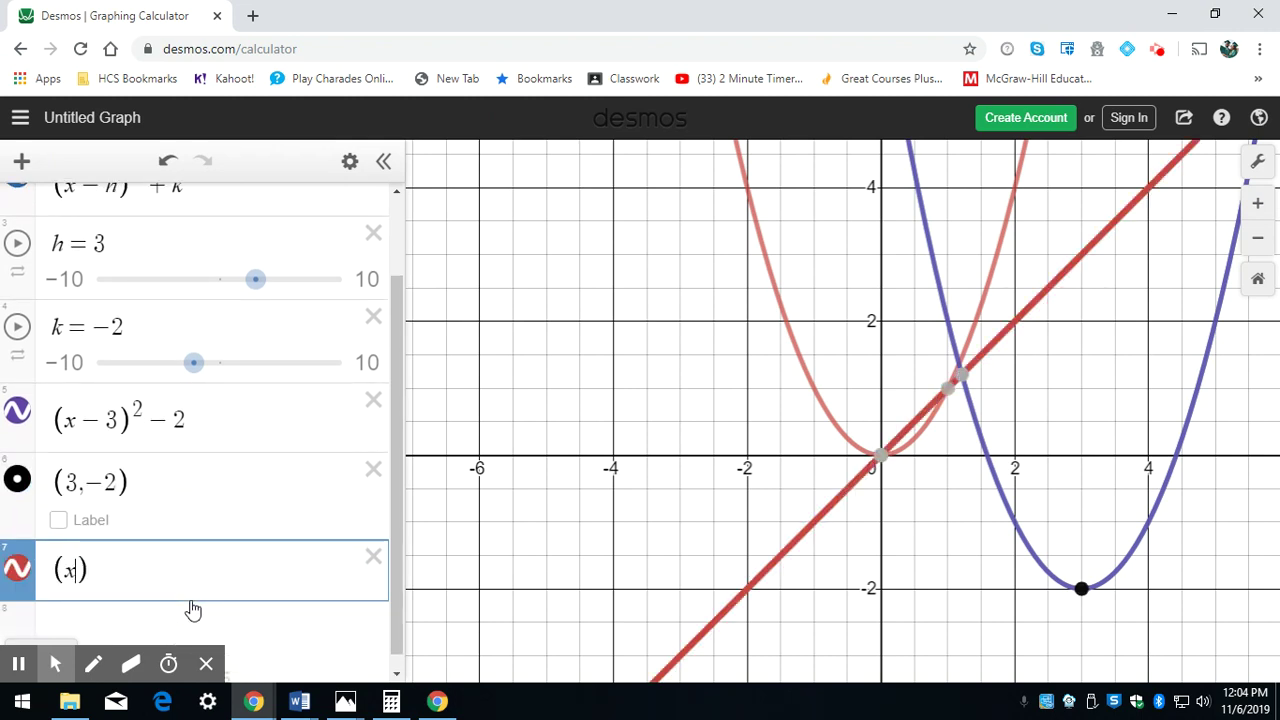
{"action": "type", "text": "^2"}
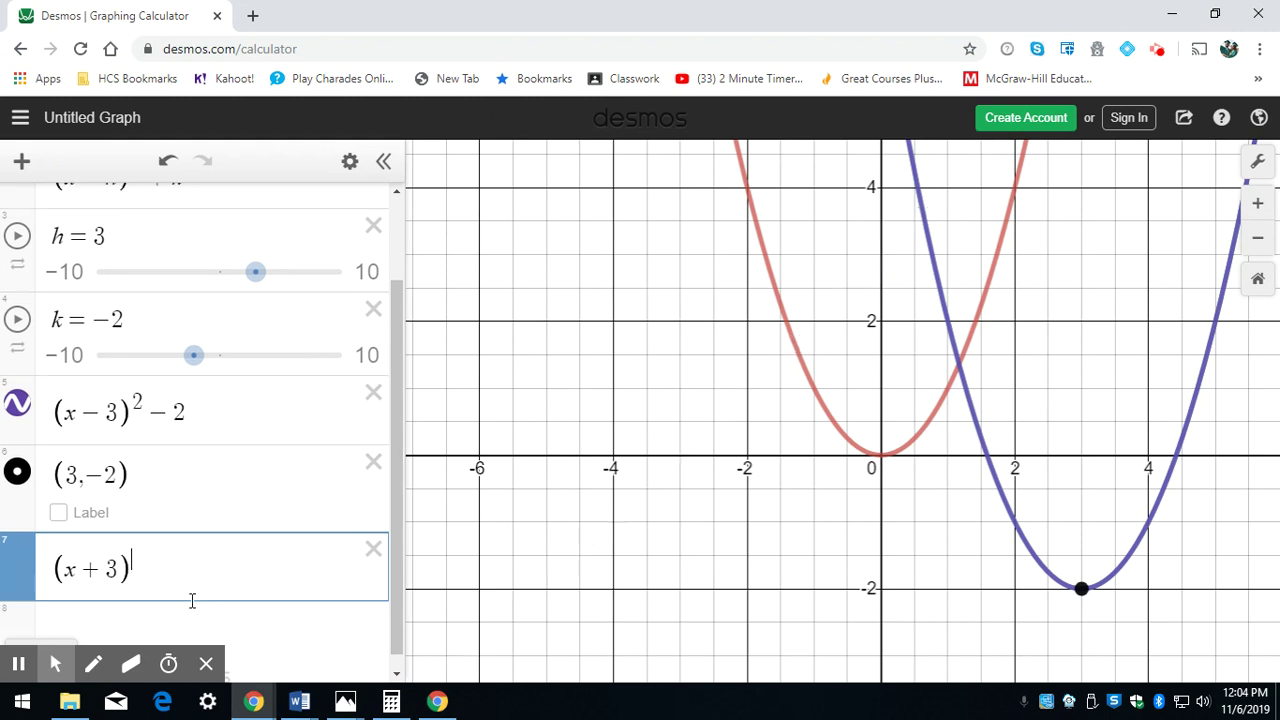
{"action": "type", "text": "-2"}
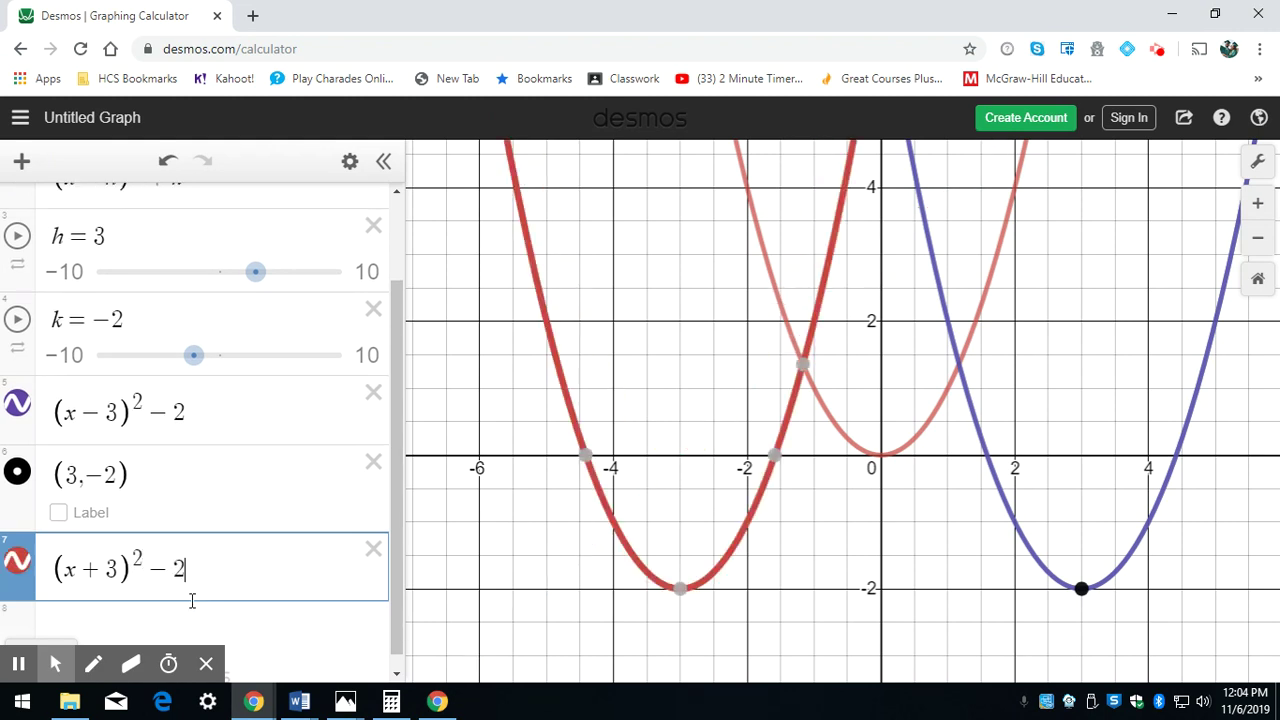
{"action": "left_click", "coordinate": [349, 161]}
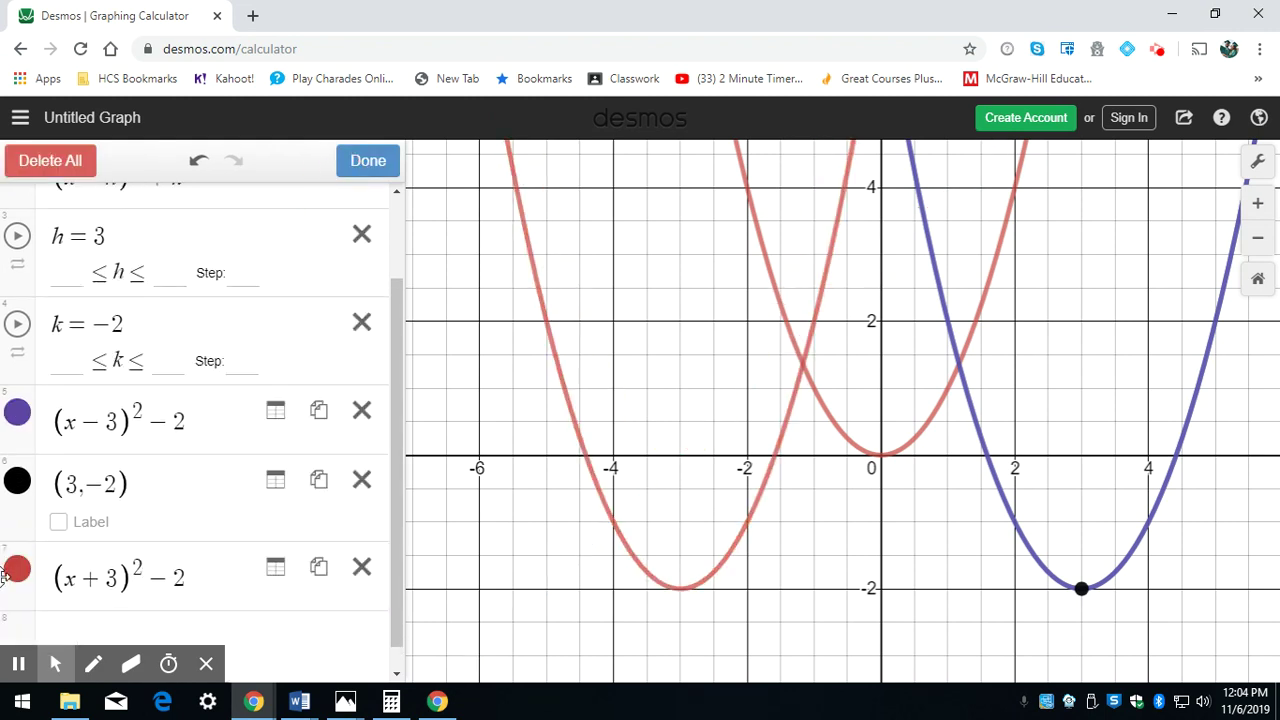
{"action": "left_click", "coordinate": [20, 568]}
{"action": "left_click", "coordinate": [232, 567]}
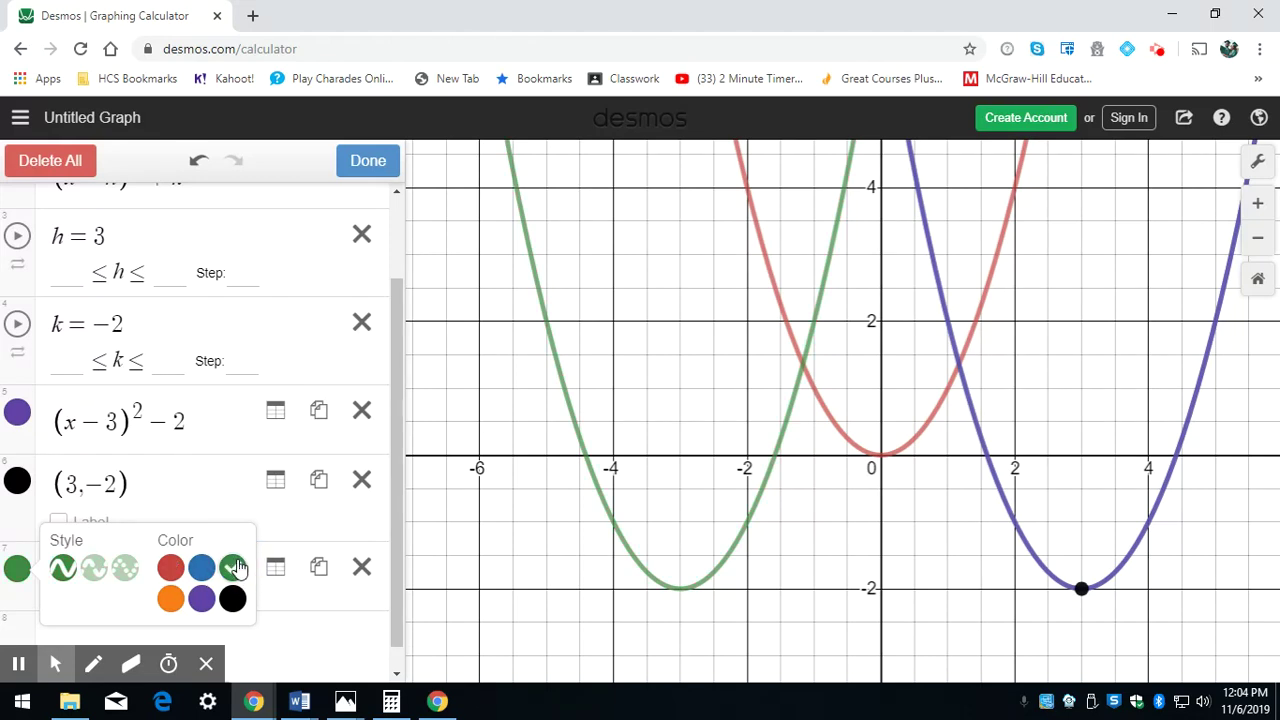
{"action": "left_click", "coordinate": [283, 640]}
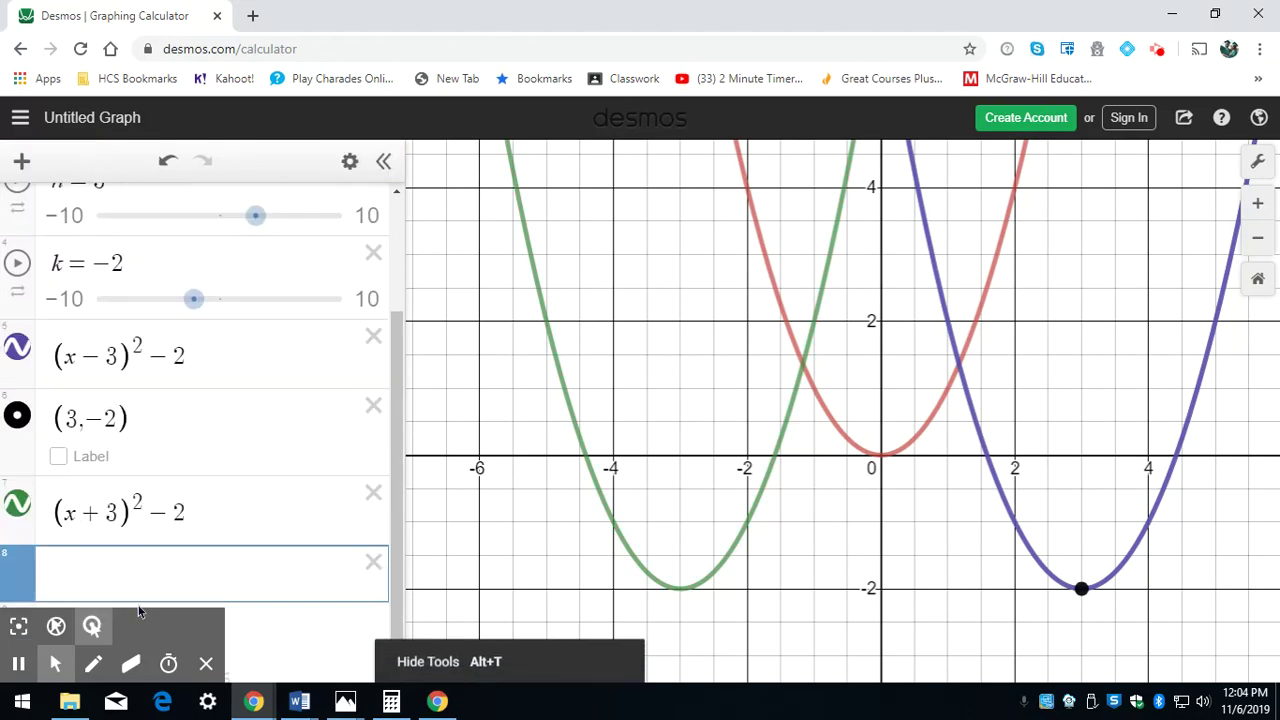
{"action": "left_click", "coordinate": [196, 505]}
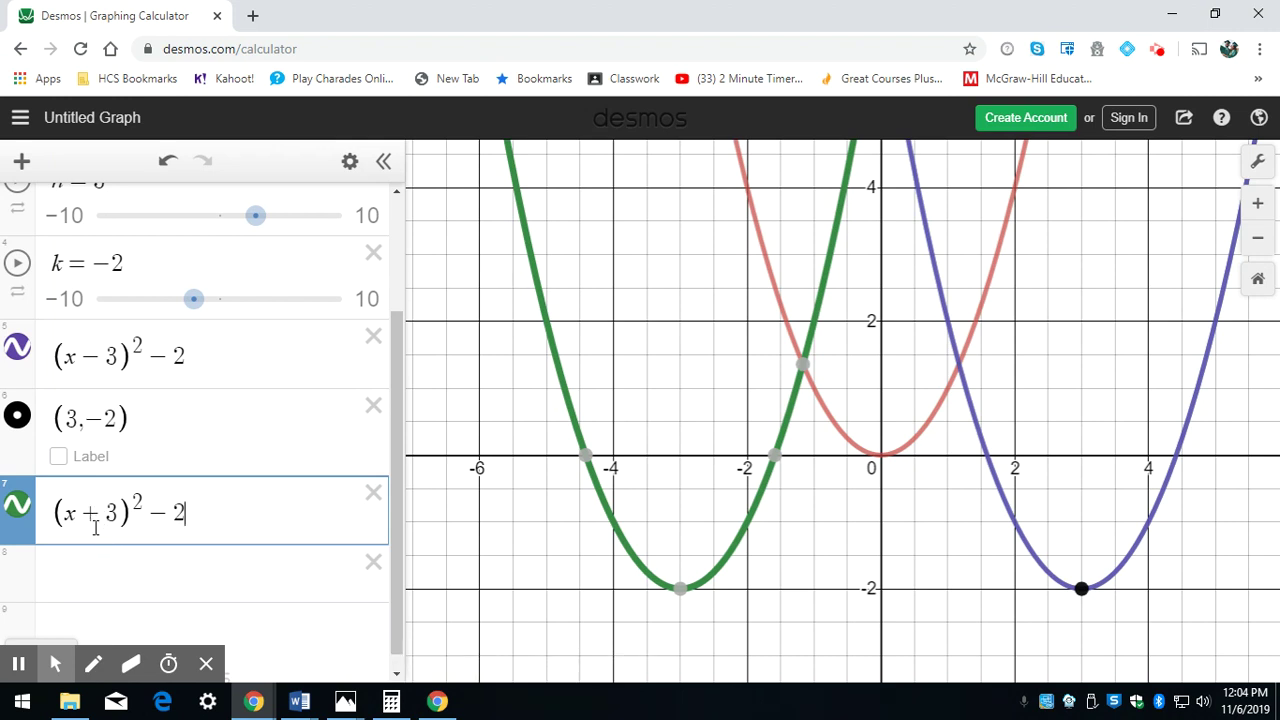
Step: Enter the vertex point (-3,-2) in the new row 8
{"action": "left_click", "coordinate": [130, 560]}
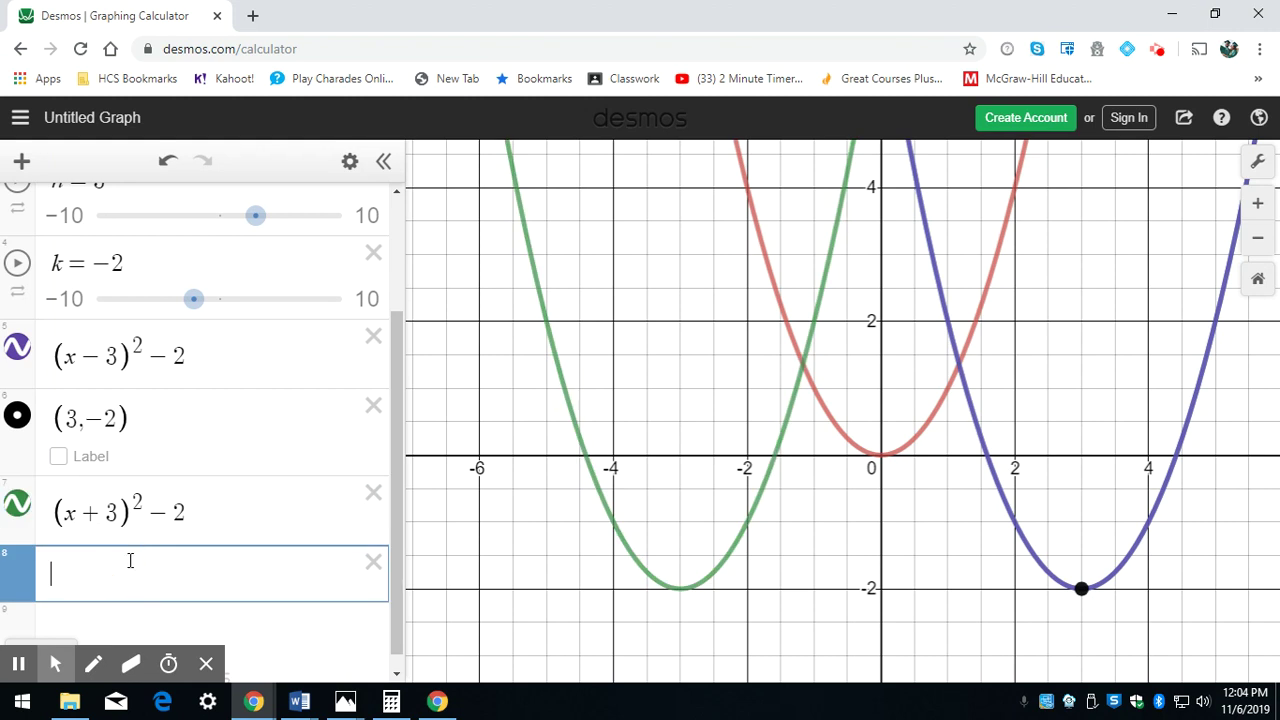
{"action": "type", "text": "()"}
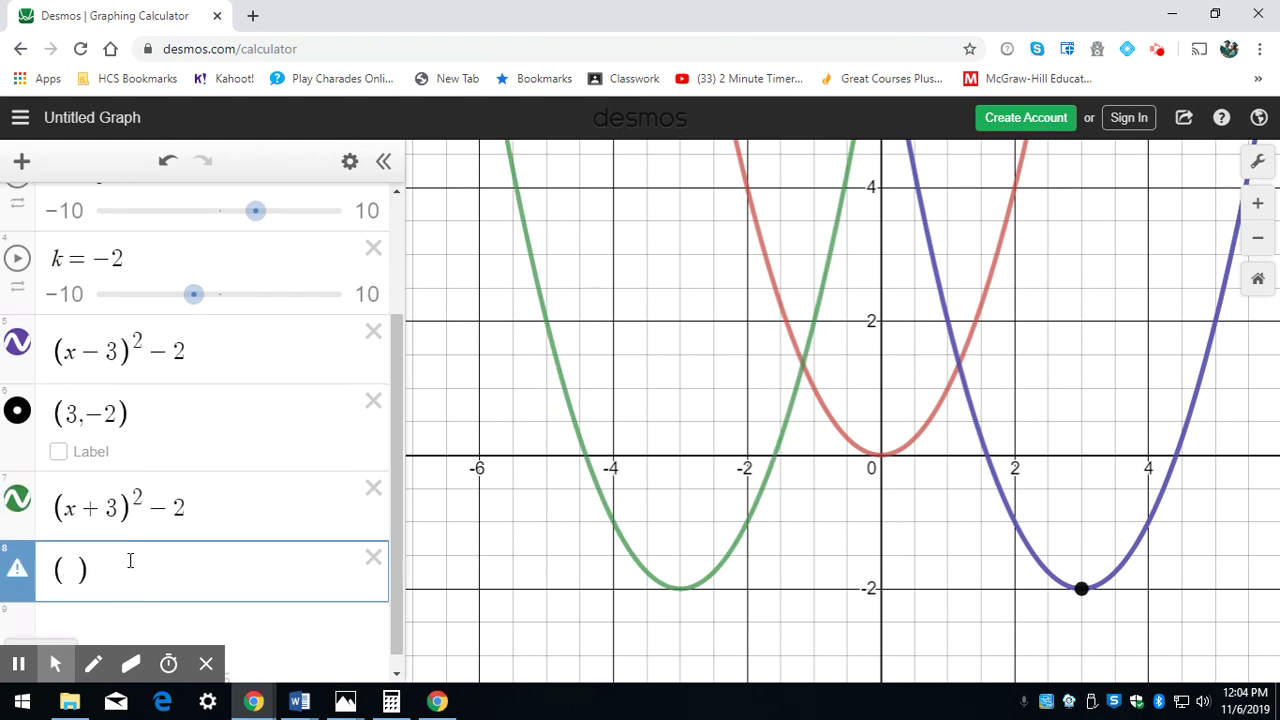
{"action": "type", "text": "-3,-2"}
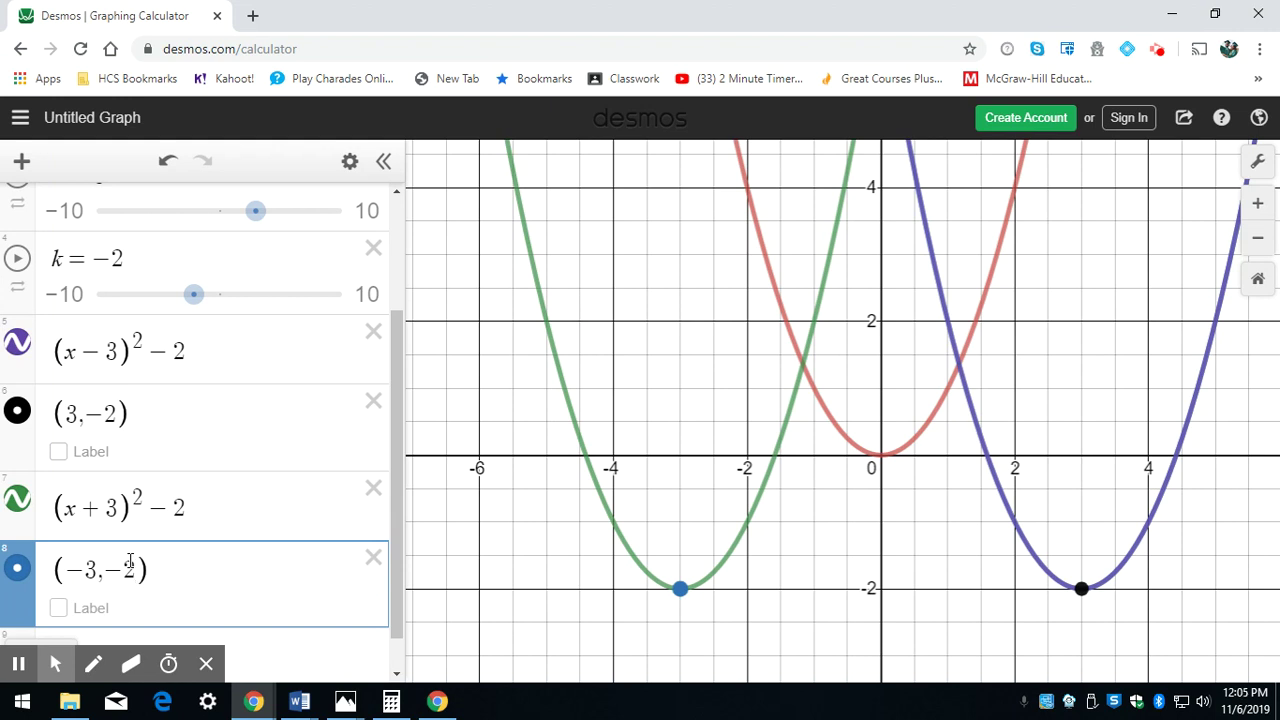